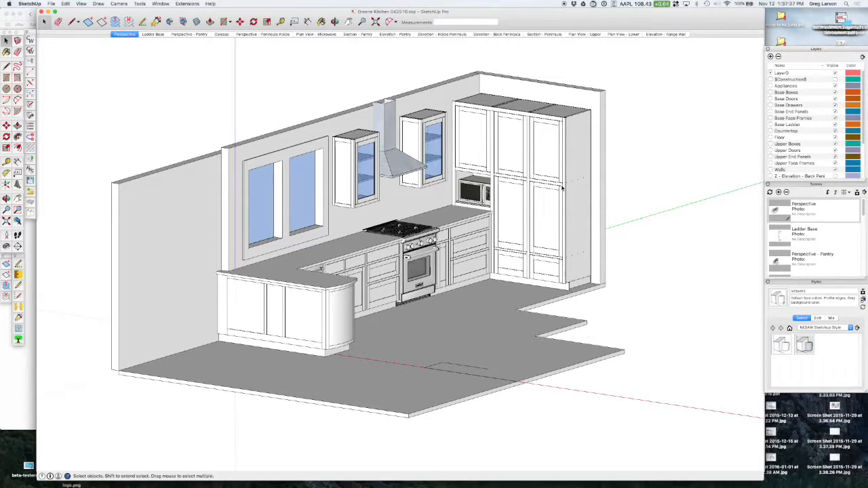
Hide the Base Doors and Upper Doors layers to expose the cabinet interiors
left_click(835, 100)
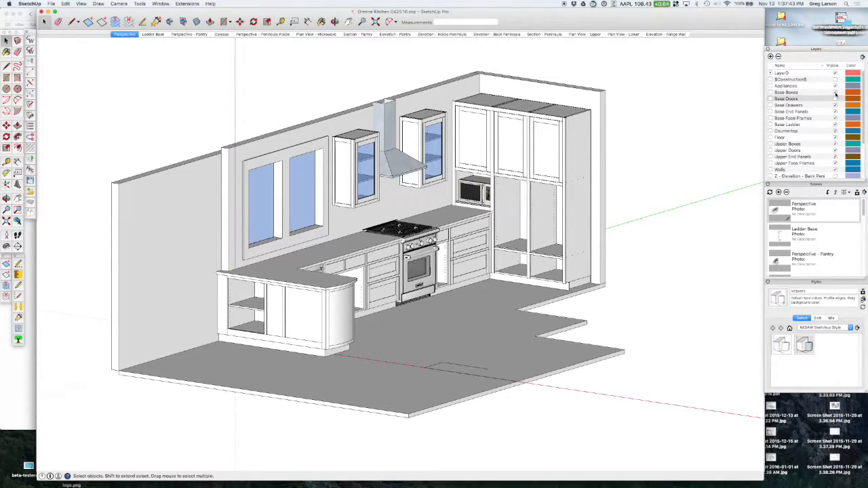
left_click(836, 151)
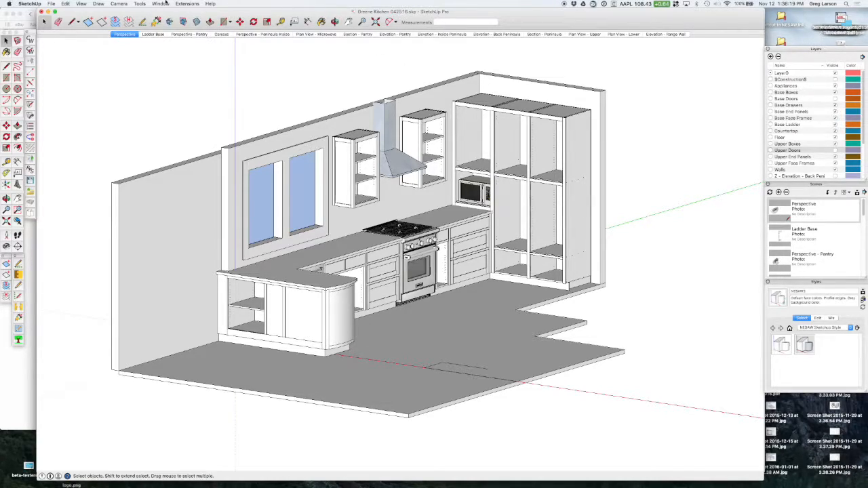
Look at the Demo Kitchen 110819 model and bring the My Kitchen 110819 model to the front
left_click(160, 3)
left_click(188, 221)
left_click(160, 4)
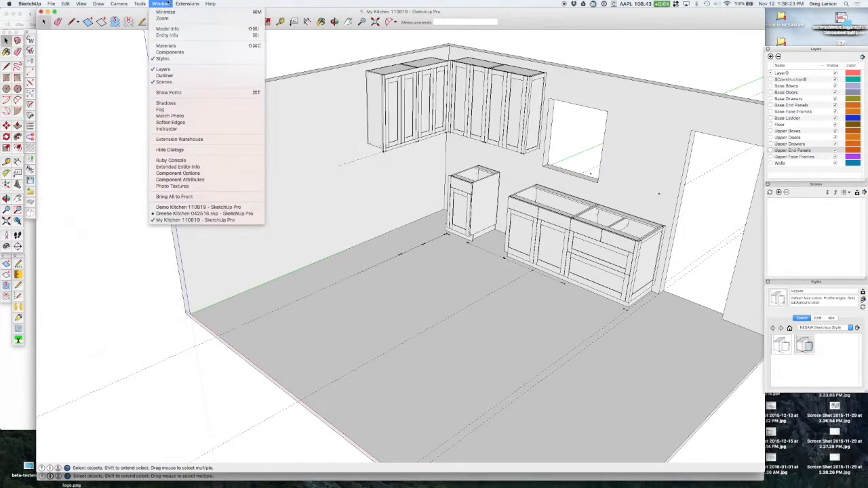
left_click(193, 207)
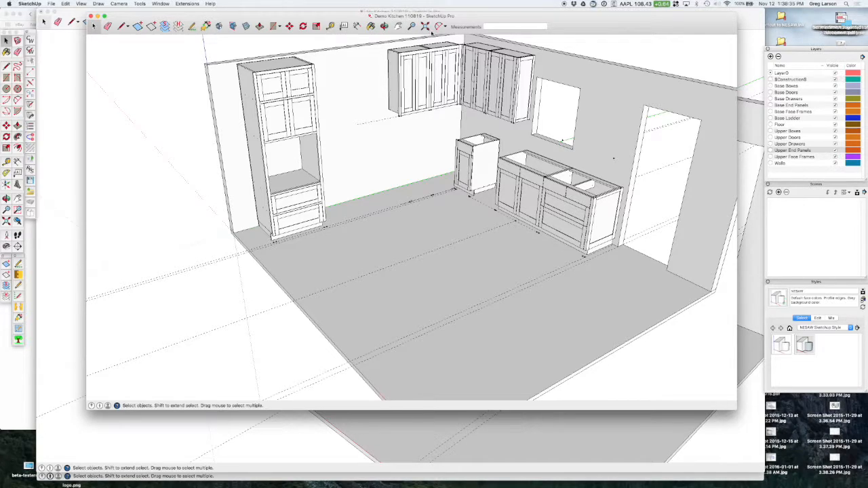
left_click_drag(474, 20, 464, 45)
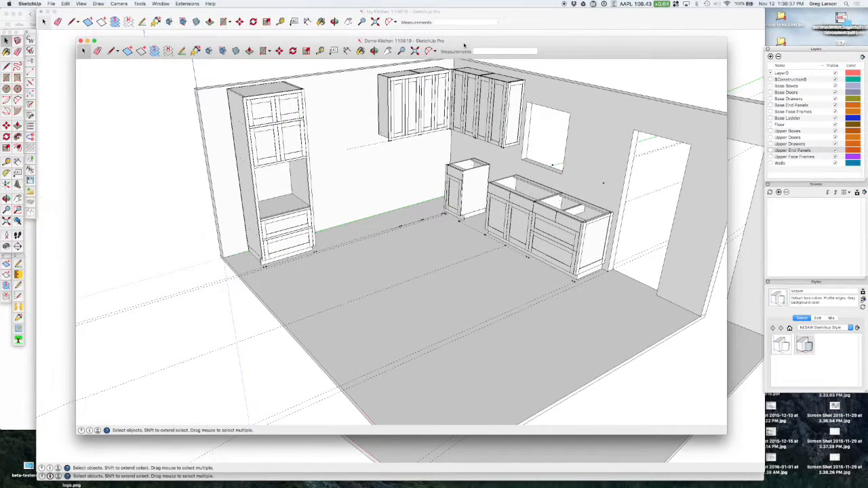
left_click(264, 14)
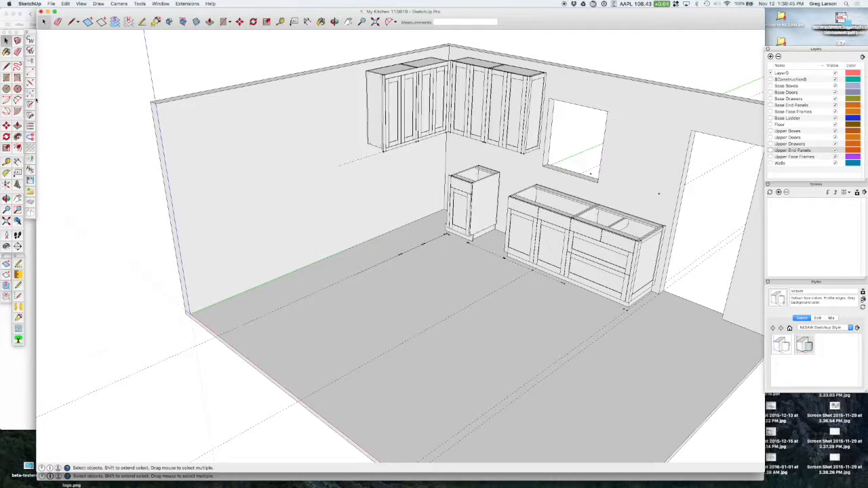
left_click(30, 72)
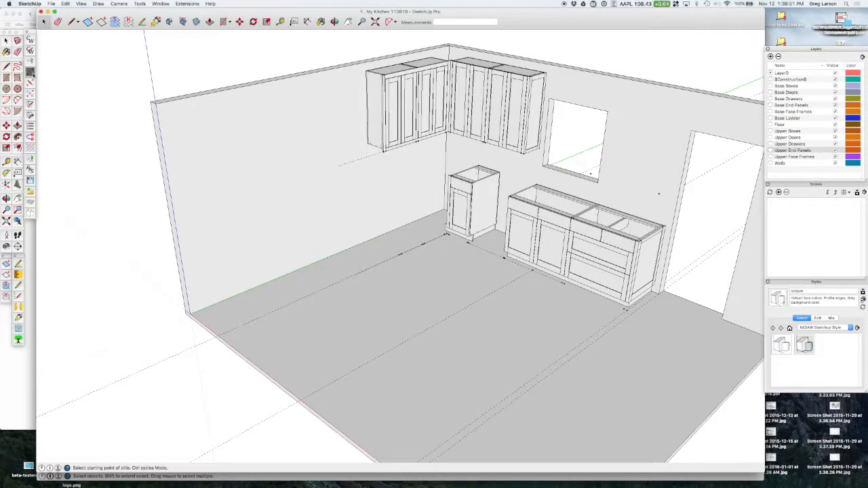
left_click(246, 320)
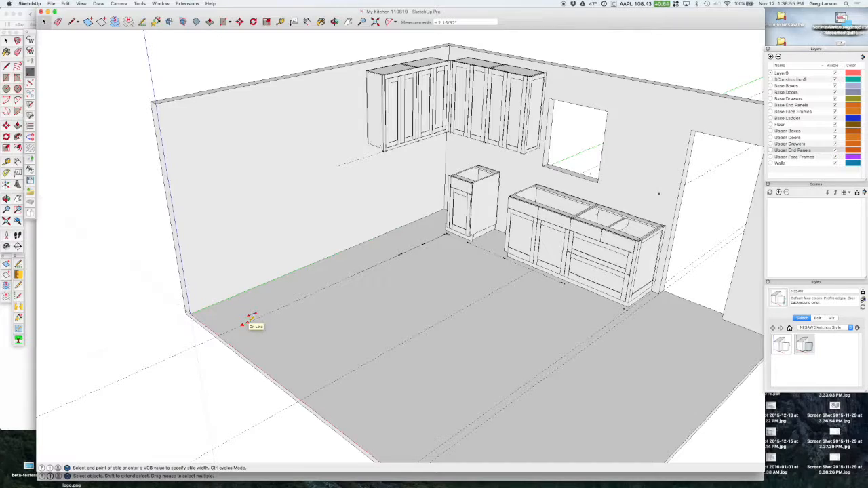
left_click(250, 318)
key("space")
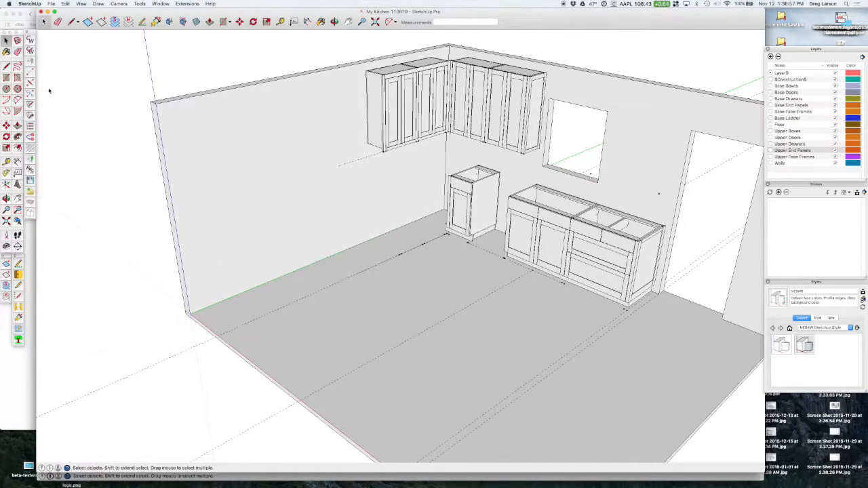
Examine the CabWriter base cabinet and face frame settings, including divided base cabinet height, counter top height and stile widths, and close them
left_click(30, 52)
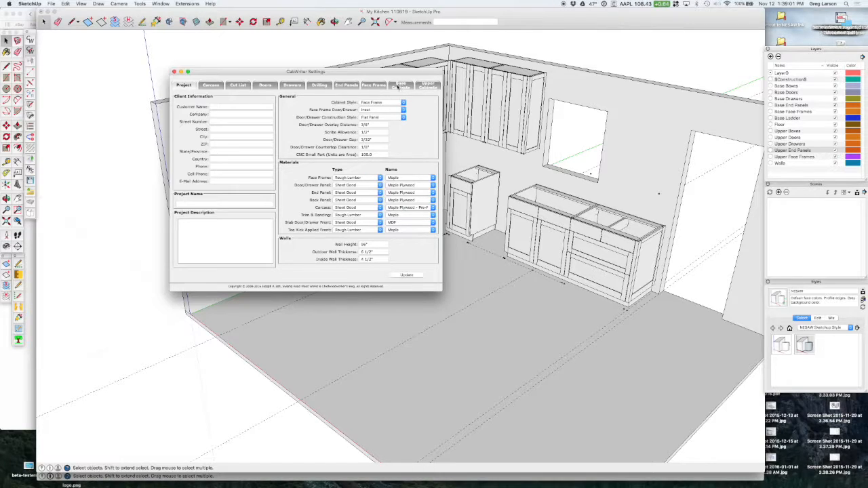
left_click(402, 87)
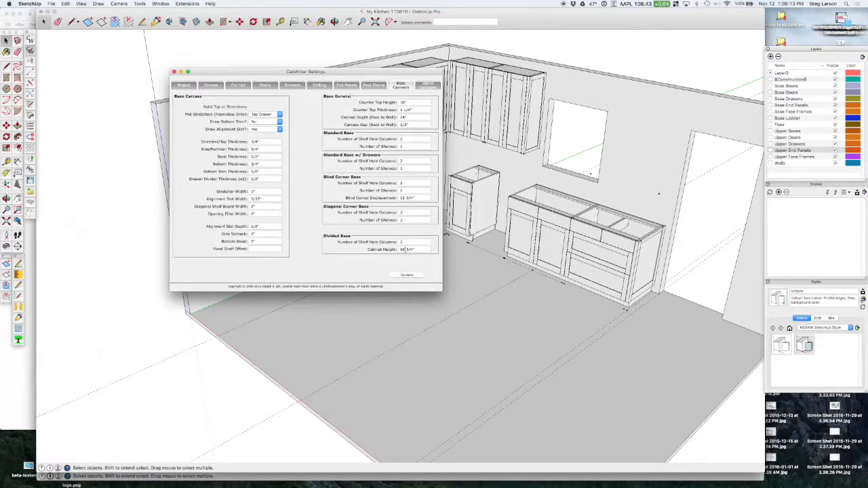
left_click_drag(415, 249, 400, 249)
left_click(409, 118)
left_click(404, 125)
left_click(373, 85)
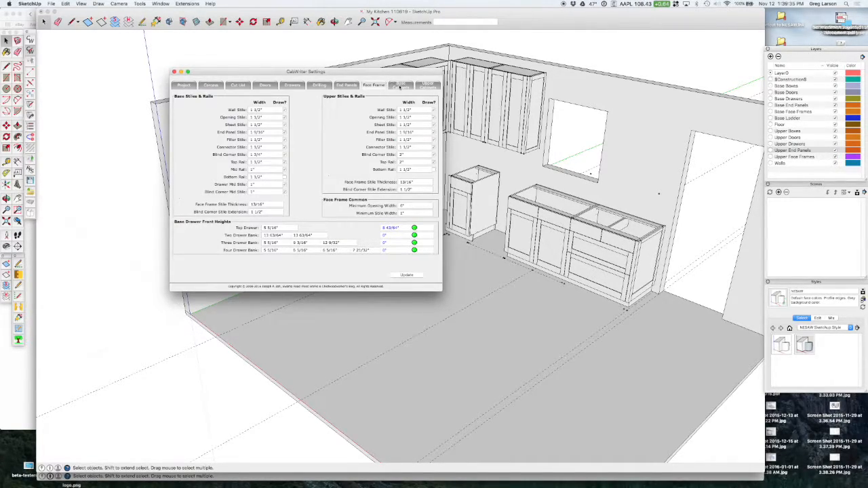
left_click(400, 86)
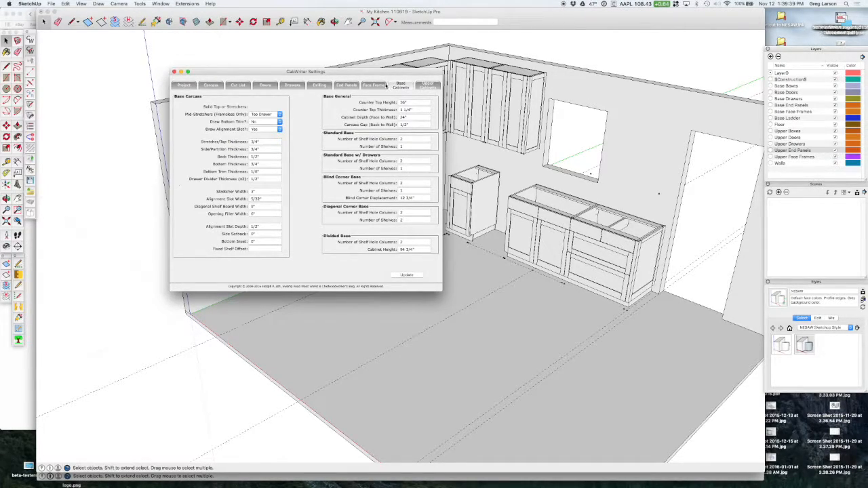
left_click(408, 102)
key("Tab")
left_click(174, 72)
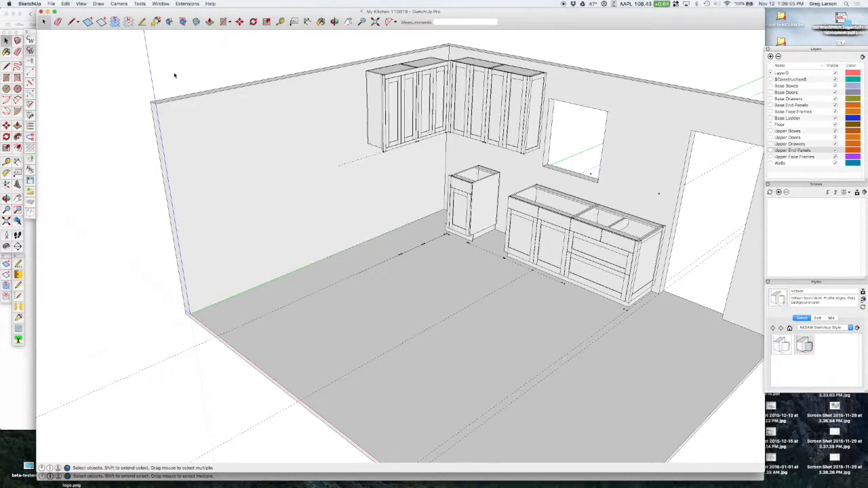
Place a Left End Panel stile on the base cabinet guide line near the open end of the empty wall
left_click(29, 71)
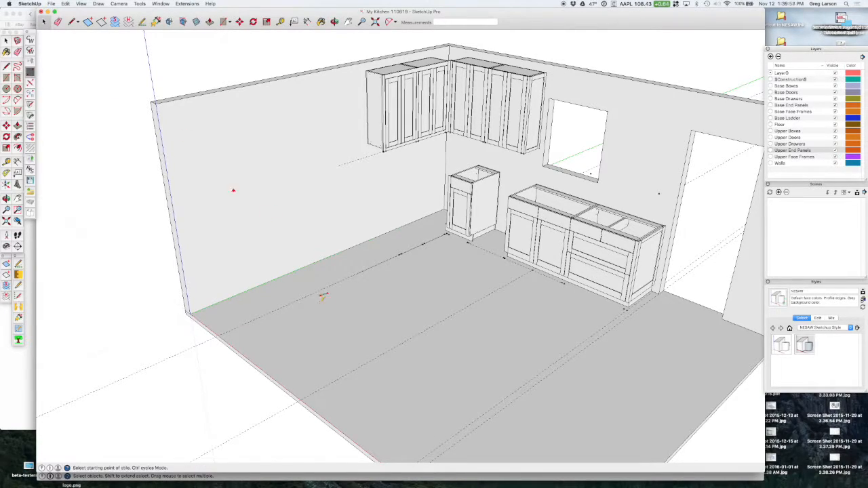
left_click(246, 322)
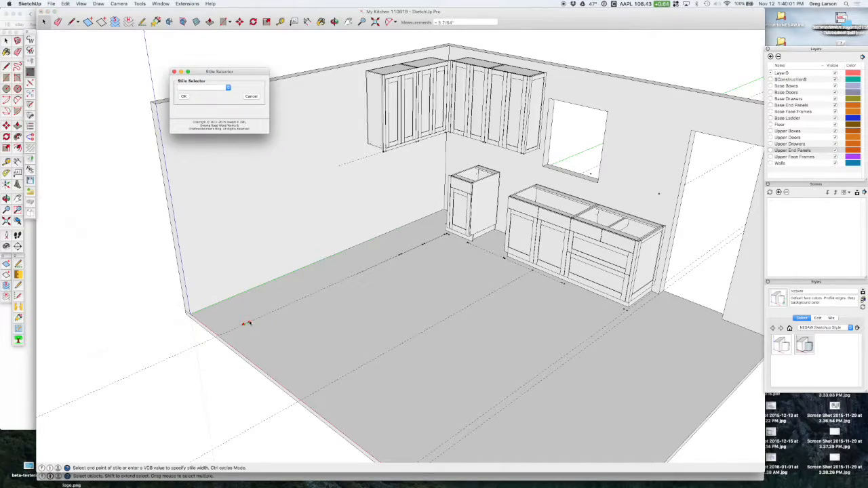
left_click(206, 86)
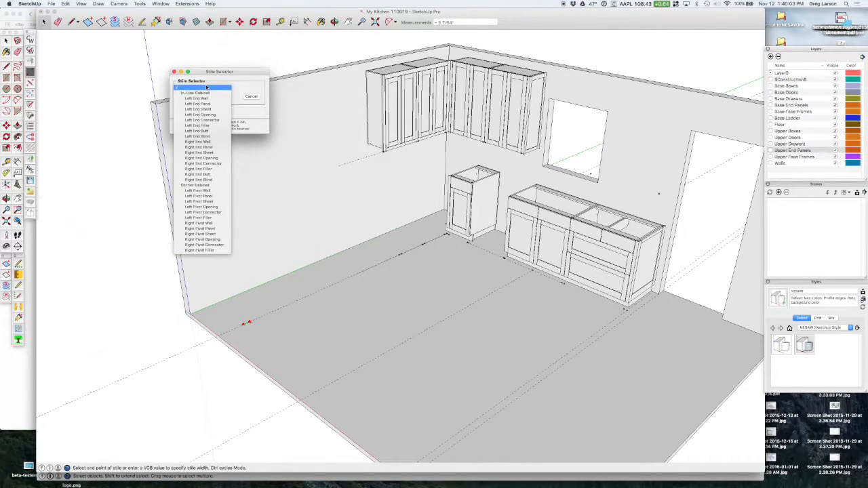
left_click(203, 105)
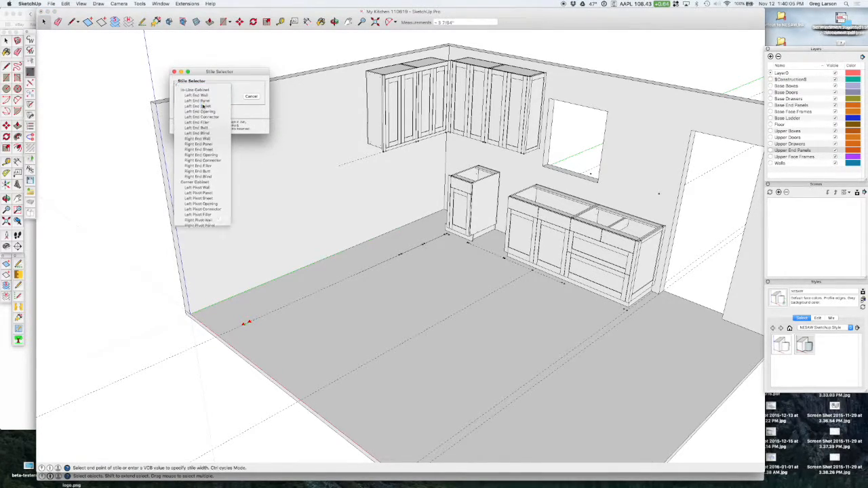
left_click(187, 97)
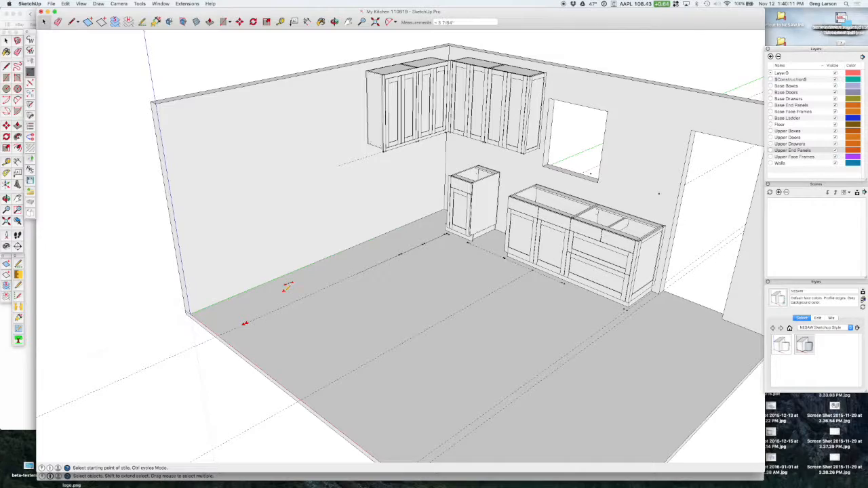
Place a Right End Panel stile on the same guide line, offset 54" from the Left End Panel stile
key("ctrl")
key("ctrl")
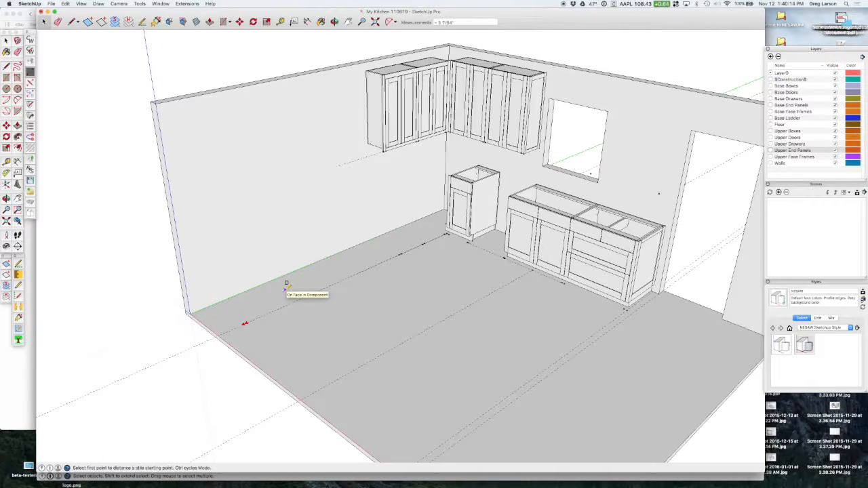
left_click(246, 321)
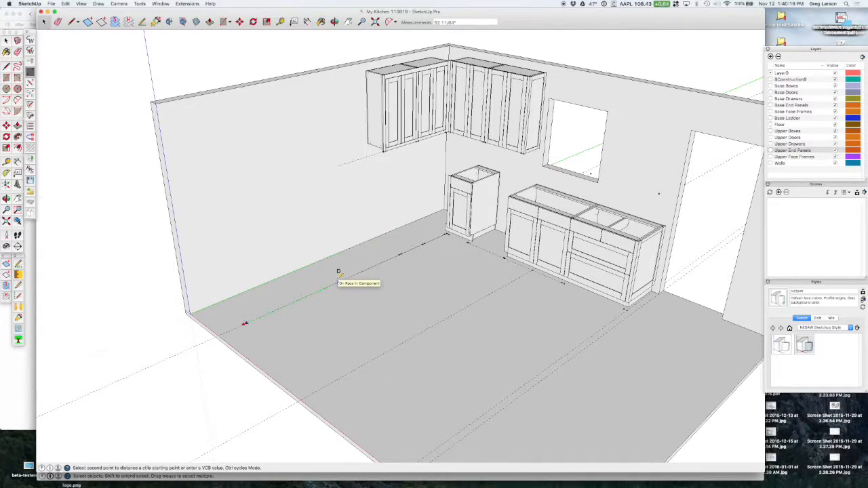
type("54")
key("Return")
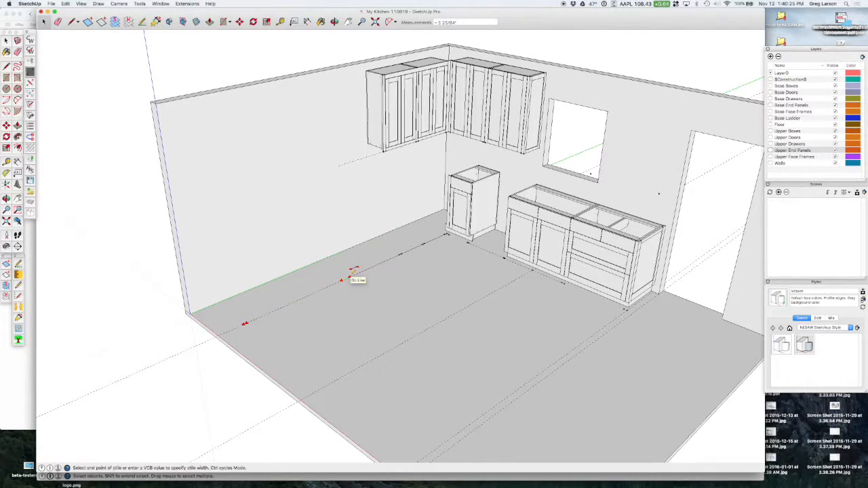
left_click(352, 274)
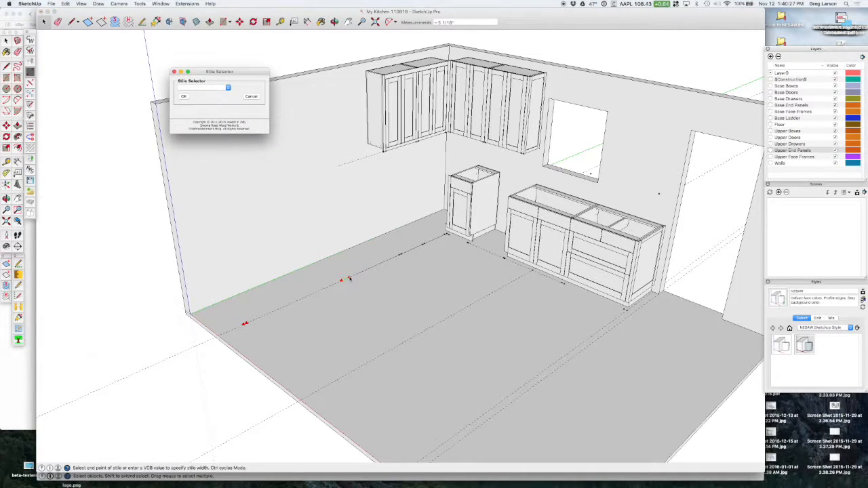
left_click(208, 89)
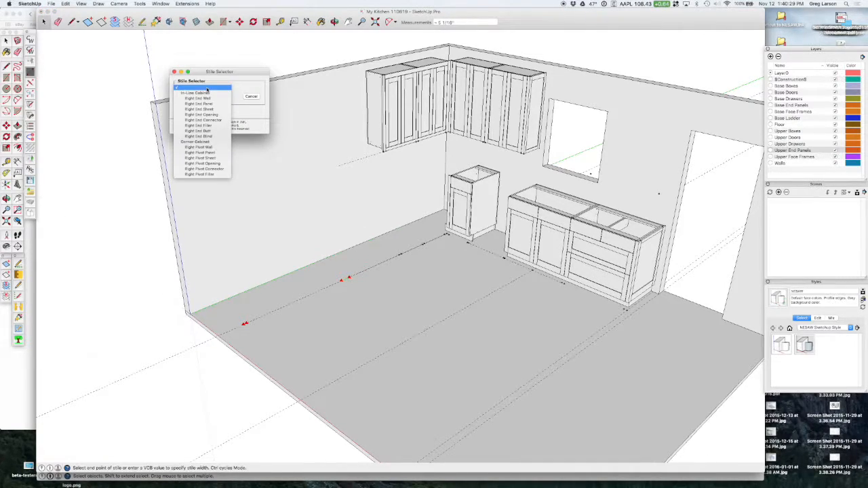
left_click(198, 105)
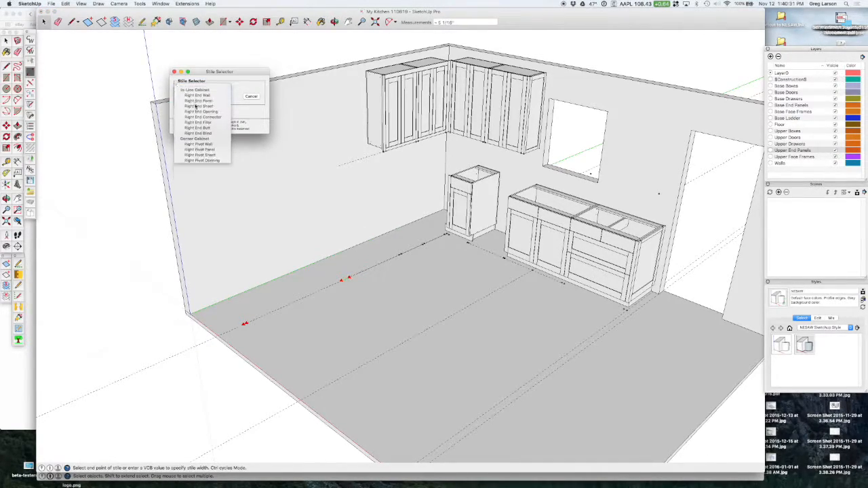
left_click(184, 97)
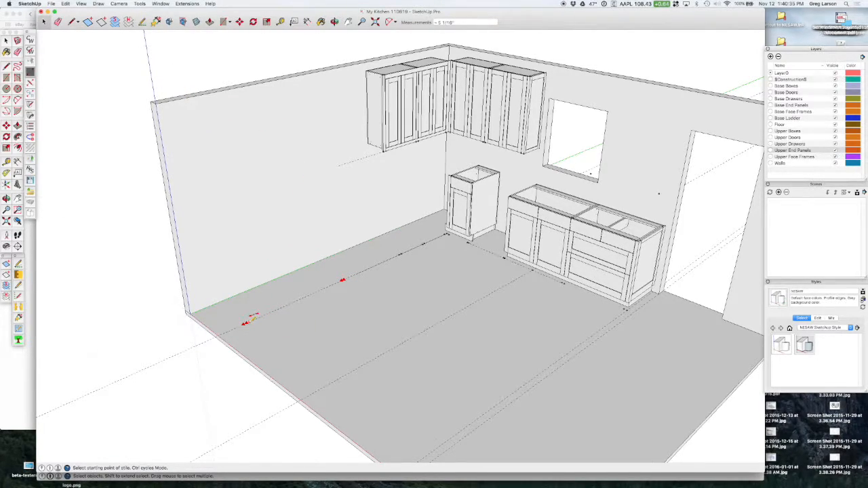
Place an intermediate stile between the two end stiles, positioned by a distance from the left end stile
left_click(264, 313)
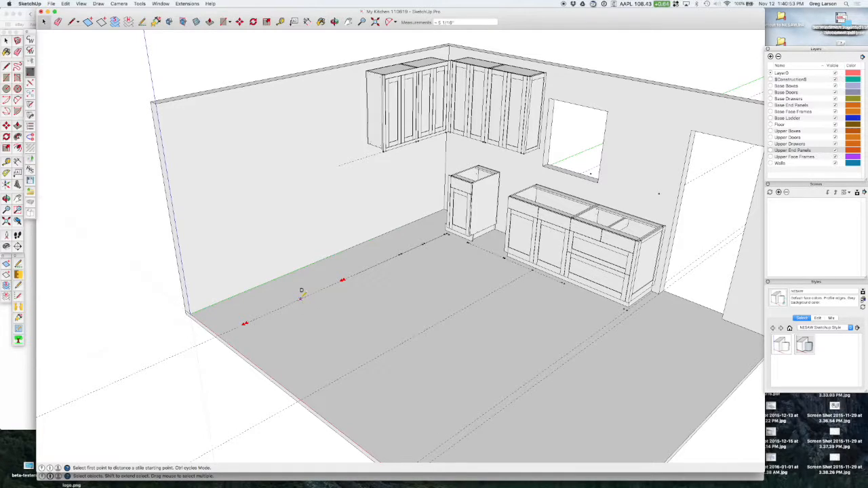
left_click(246, 322)
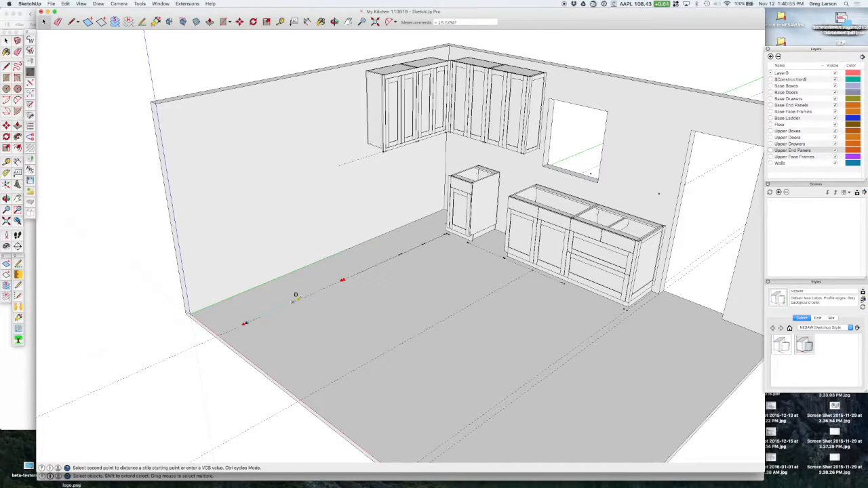
type("3 19/32")
key("Return")
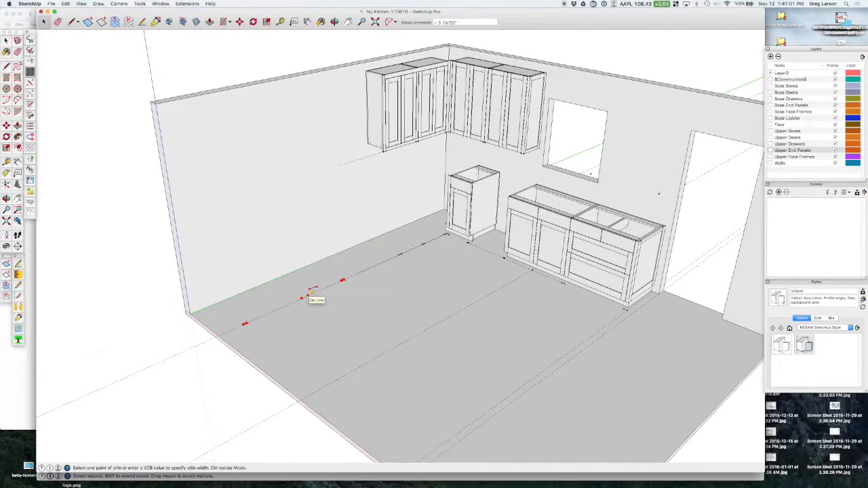
left_click(309, 293)
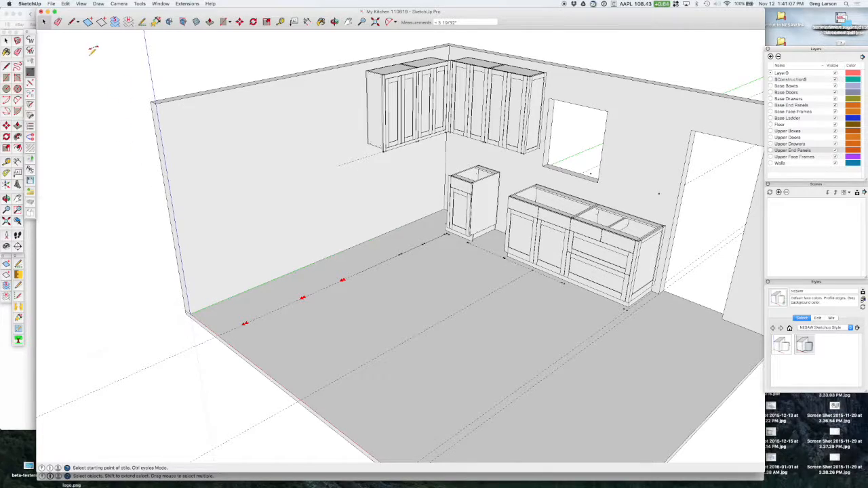
Start a box between the left end and intermediate stiles, choose Divided Base as its type and enter its shelf offset
left_click(296, 334)
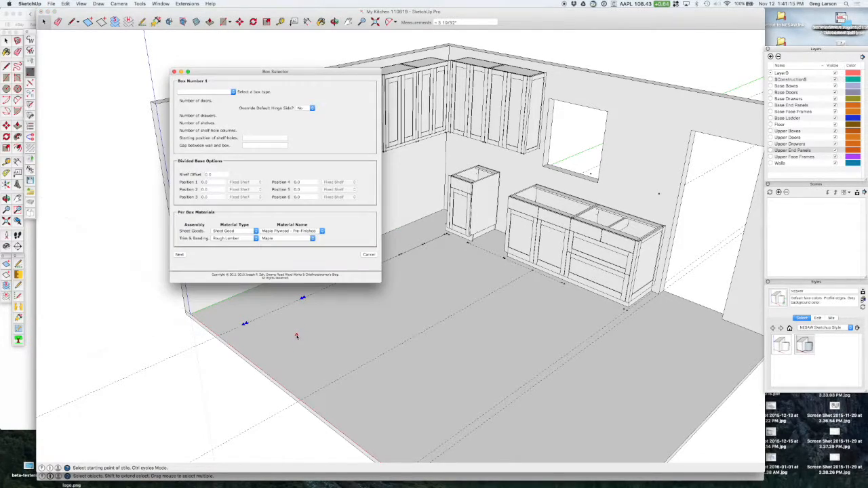
left_click(223, 93)
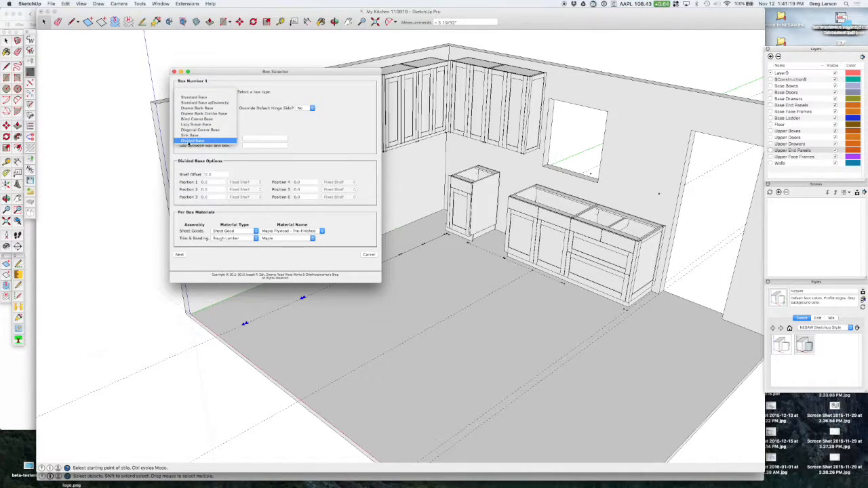
left_click(196, 140)
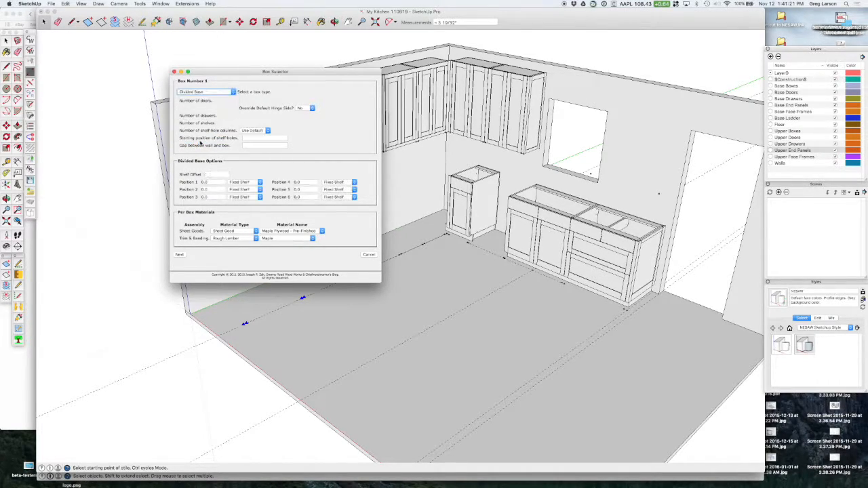
left_click(218, 175)
type("8")
Set Position 1 of the divided base to 12 with No Divider
key("Tab")
key("BackSpace")
type("12")
left_click(247, 184)
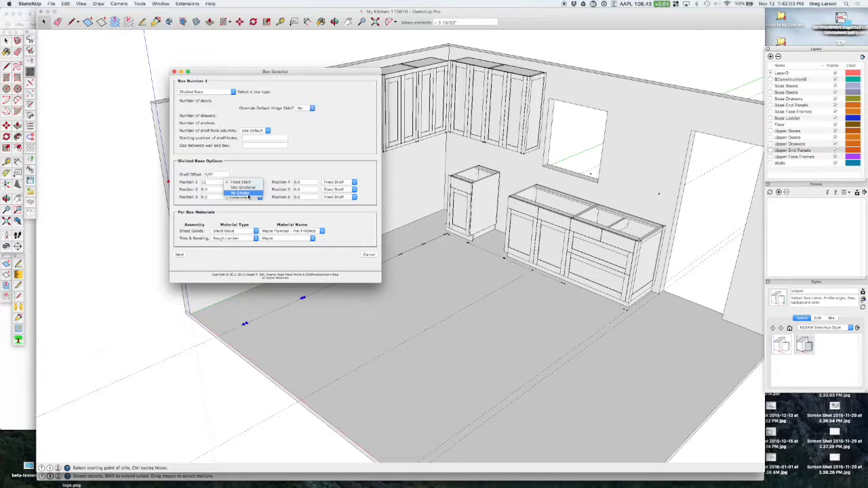
left_click(248, 195)
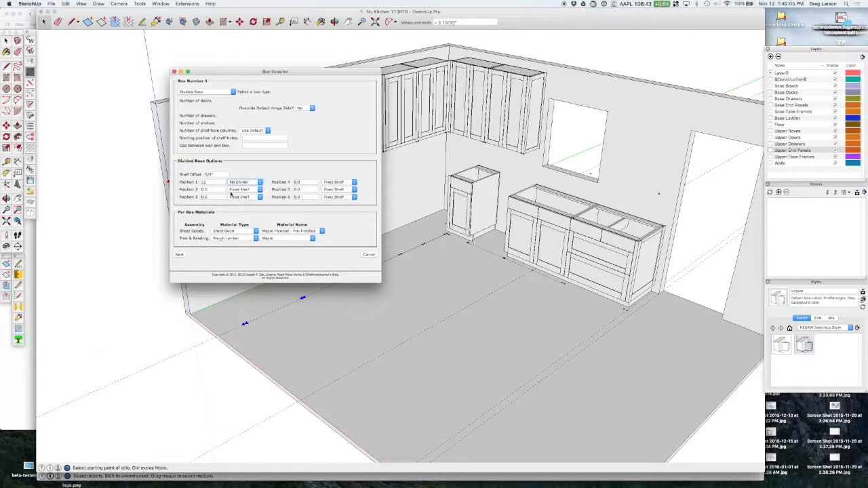
Set fixed shelf Positions 2, 3 and 4 of Box 1 to 24, 54 and 72, and continue to Box 2
double_click(204, 190)
type("24")
double_click(209, 197)
type("3/4")
double_click(297, 182)
left_click_drag(306, 73, 210, 38)
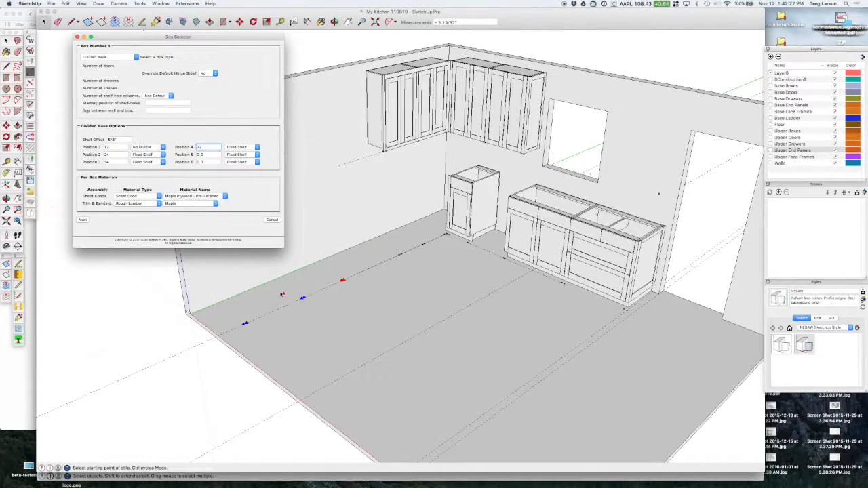
left_click(82, 220)
Set Position 1 of Box 2 to 48 with a Mid-Stretcher divider
left_click_drag(153, 39, 202, 38)
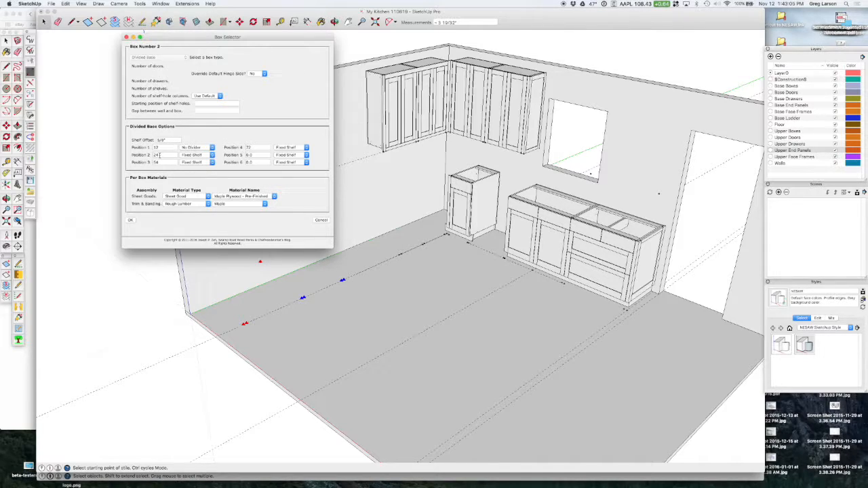
double_click(156, 147)
type("48")
left_click(193, 148)
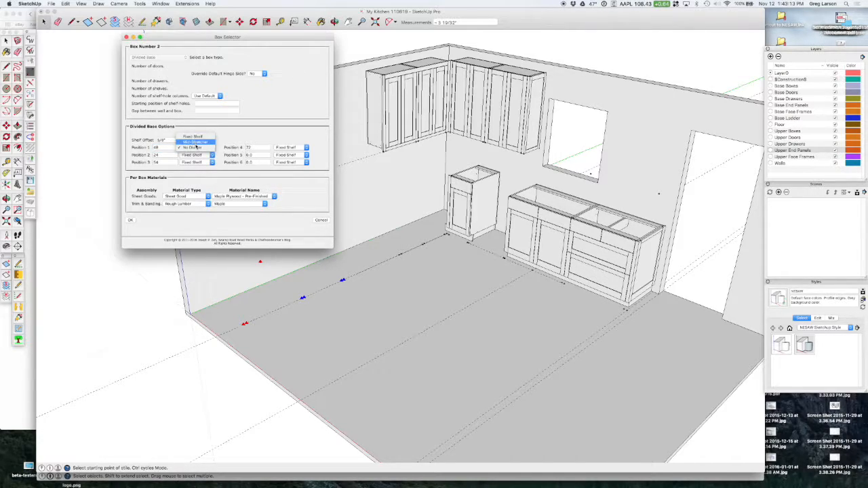
left_click(195, 142)
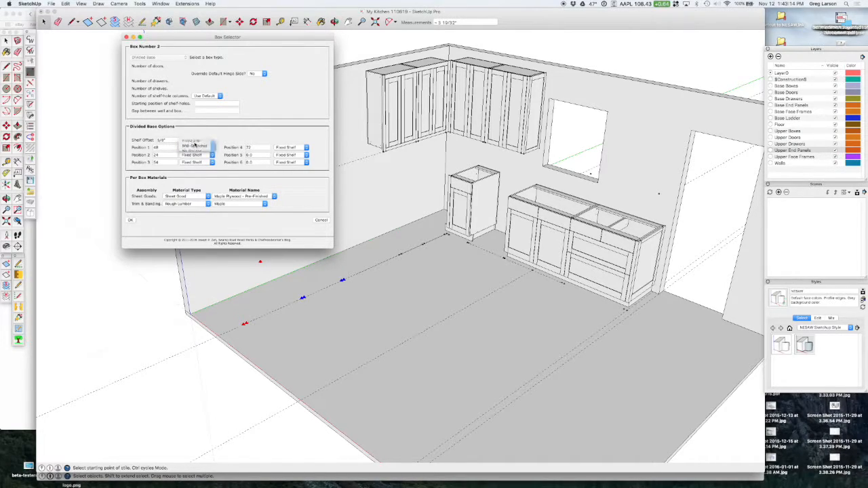
Set Position 2 of Box 2 to 72 and accept the box options to draw the cabinet
double_click(159, 155)
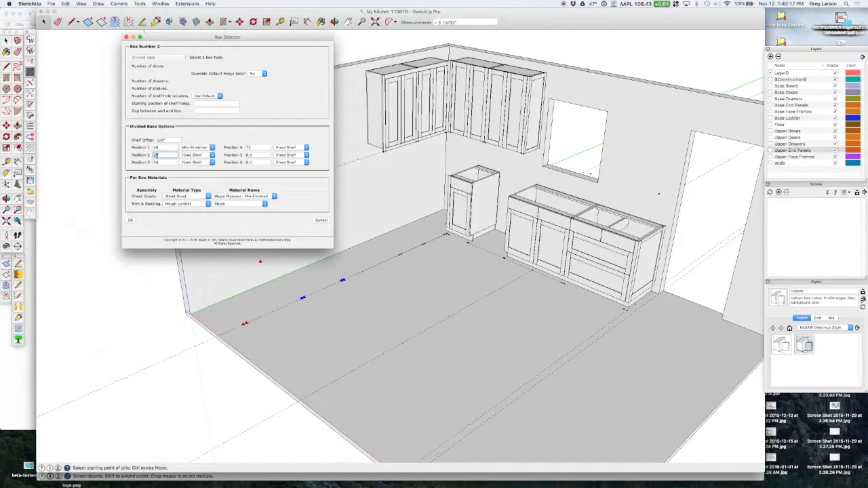
type("72")
key("Tab")
key("Tab")
left_click(131, 221)
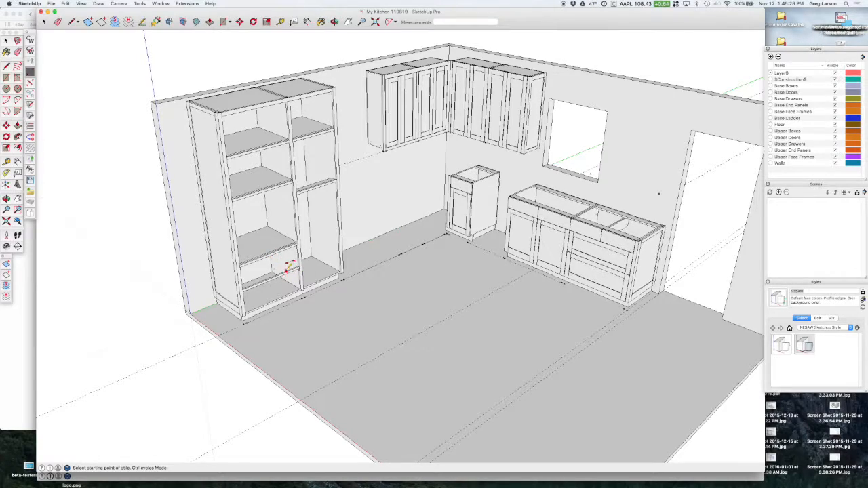
Examine the tall divided cabinet's shelves, stretcher and face frame from the front and from above
mouse_move(292, 291)
middle_mouse_down()
mouse_move(85, 271)
mouse_move(287, 252)
mouse_move(278, 238)
middle_mouse_up()
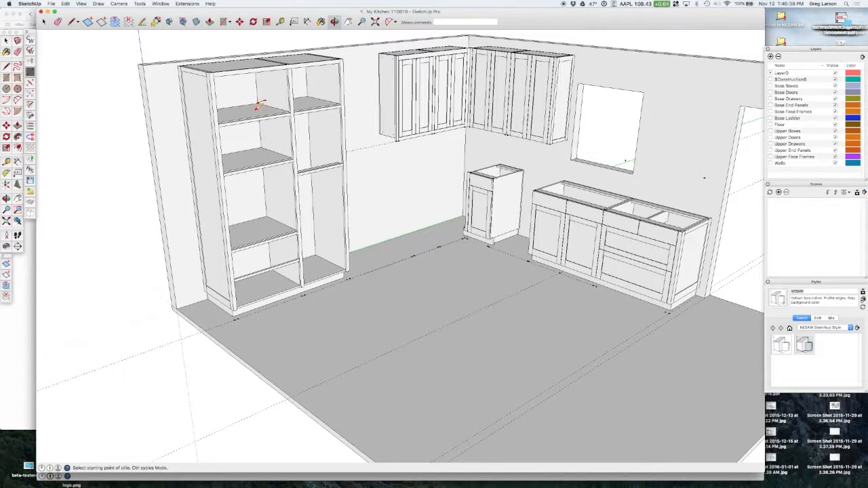
middle_click_drag(316, 165, 322, 189)
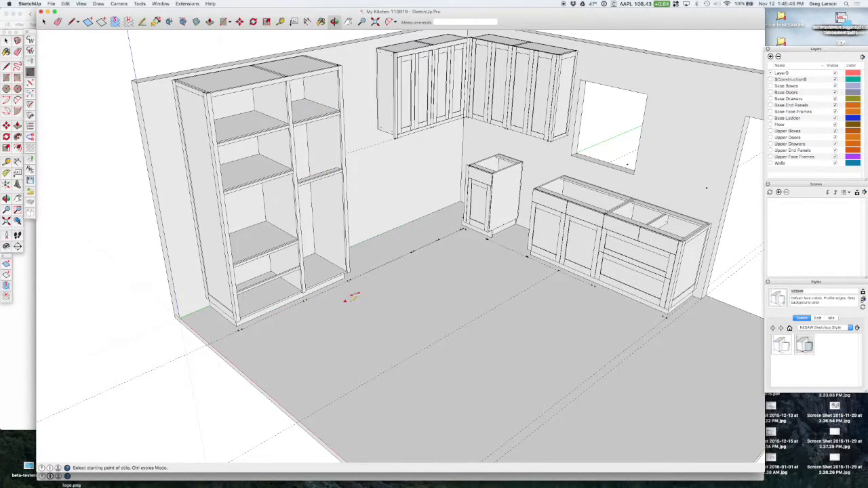
scroll(355, 296, "down", 2)
middle_click_drag(355, 296, 345, 283)
key("l")
scroll(245, 85, "up", 3)
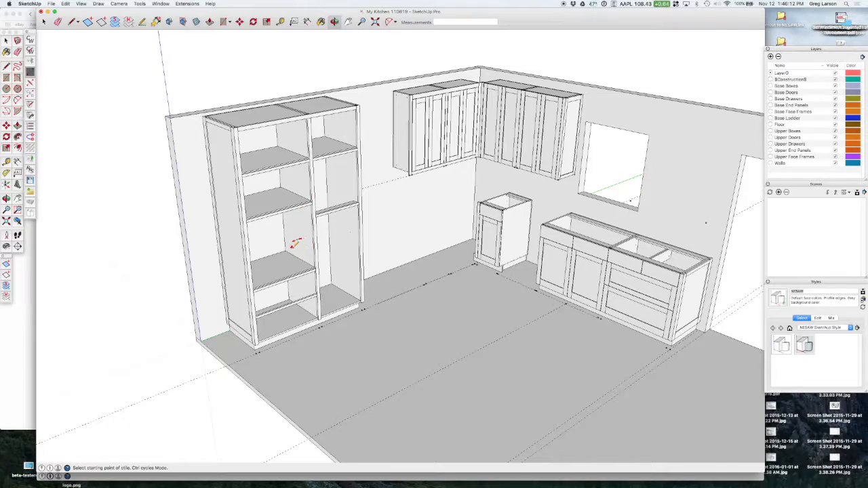
scroll(292, 238, "up", 3)
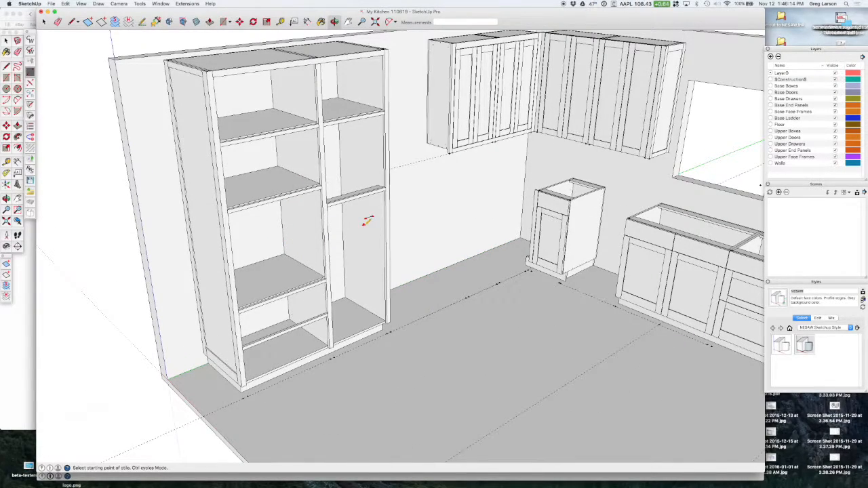
middle_click_drag(413, 240, 410, 324)
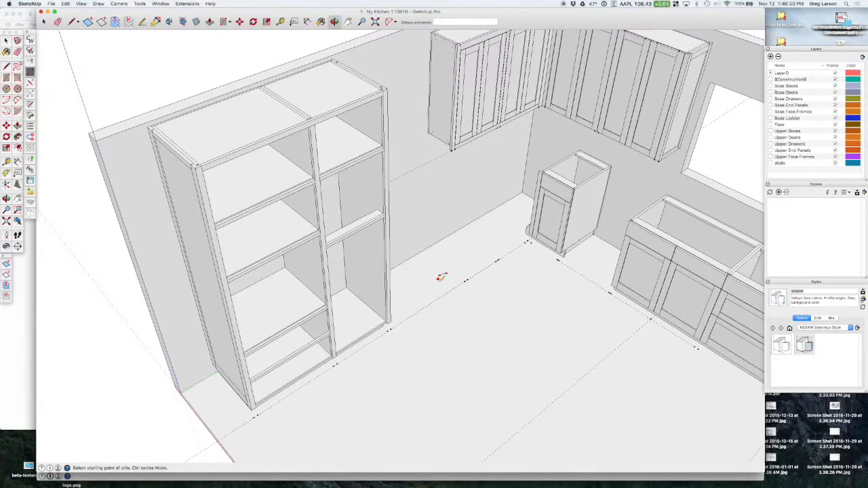
mouse_move(453, 371)
middle_mouse_down()
mouse_move(448, 362)
mouse_move(432, 382)
mouse_move(402, 295)
mouse_move(438, 304)
middle_mouse_up()
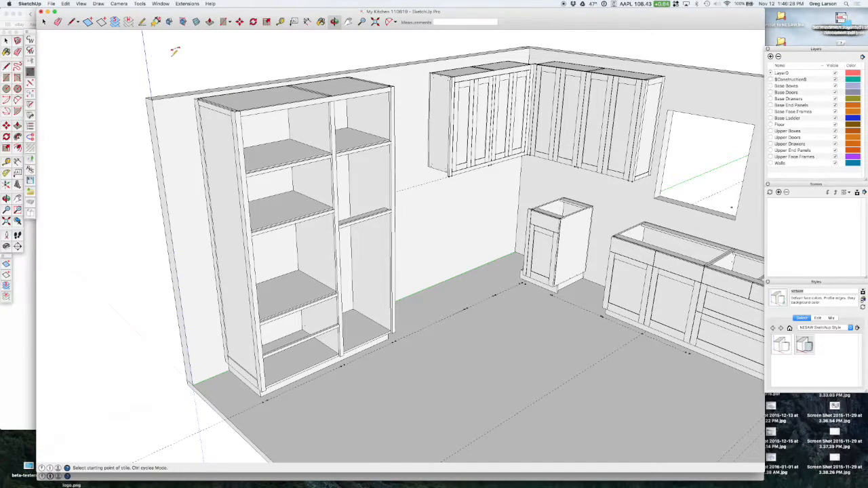
Change the Cabinet Style in the CabWriter settings to Frameless
left_click(30, 50)
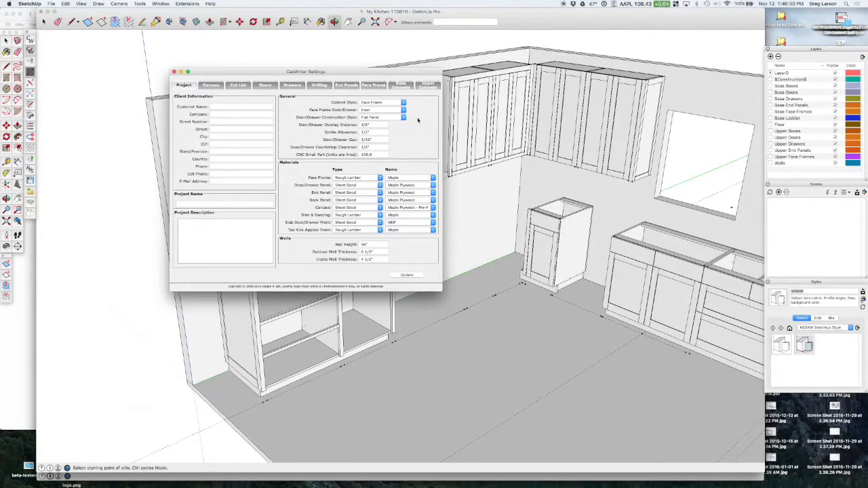
left_click(388, 103)
left_click(383, 110)
left_click(173, 71)
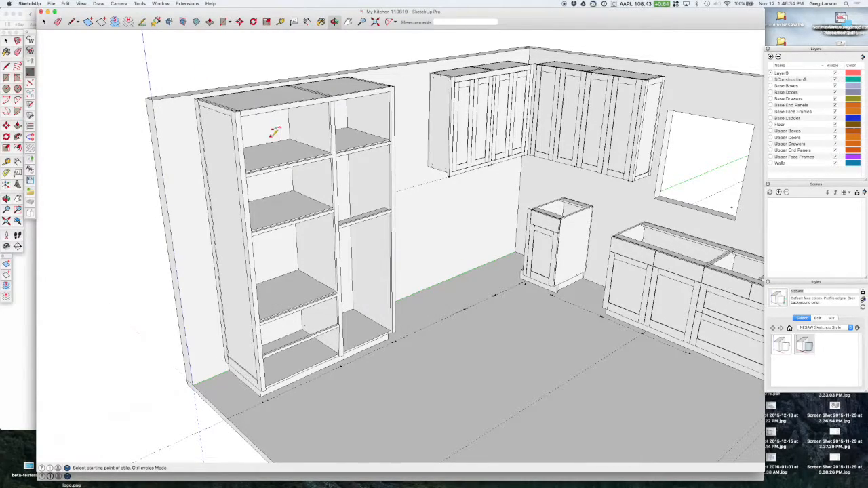
Redraw only the tall divided cabinet using the current frameless settings instead of its stored defaults
left_click(264, 113)
right_click(265, 110)
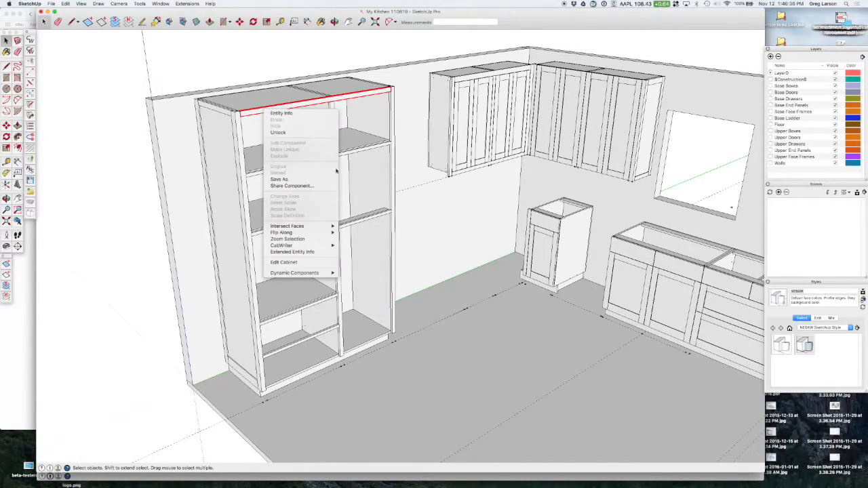
mouse_move(300, 245)
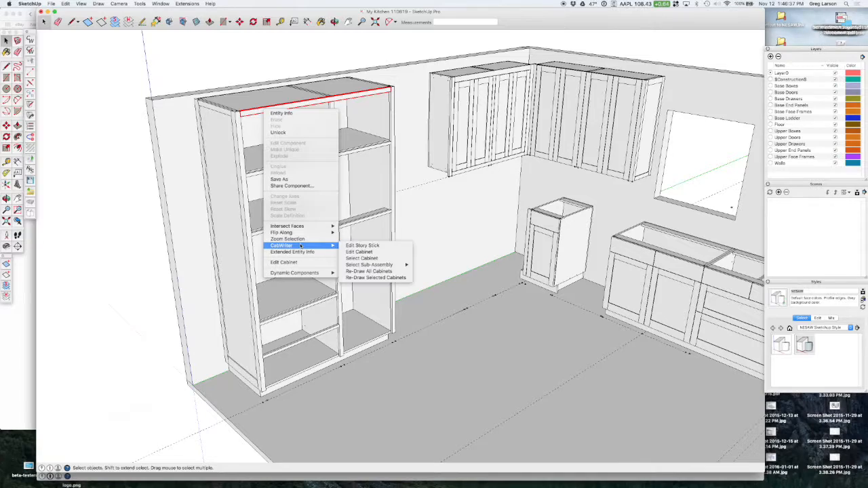
left_click(375, 278)
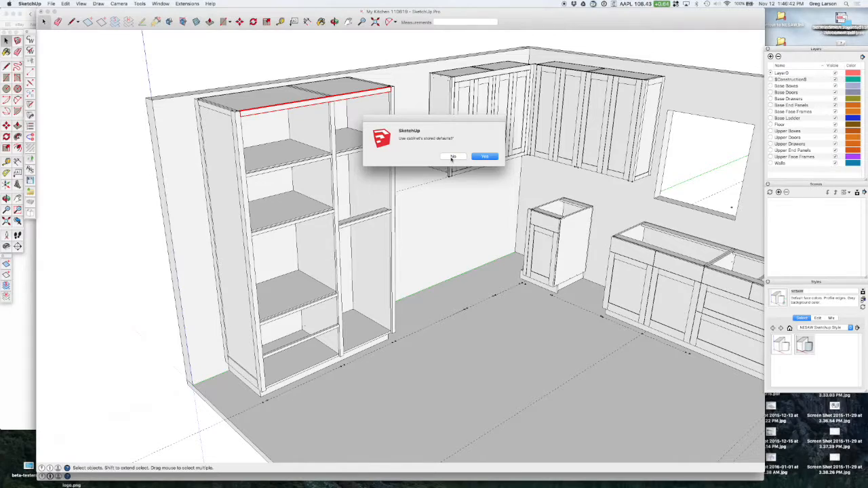
left_click(452, 157)
left_click(484, 156)
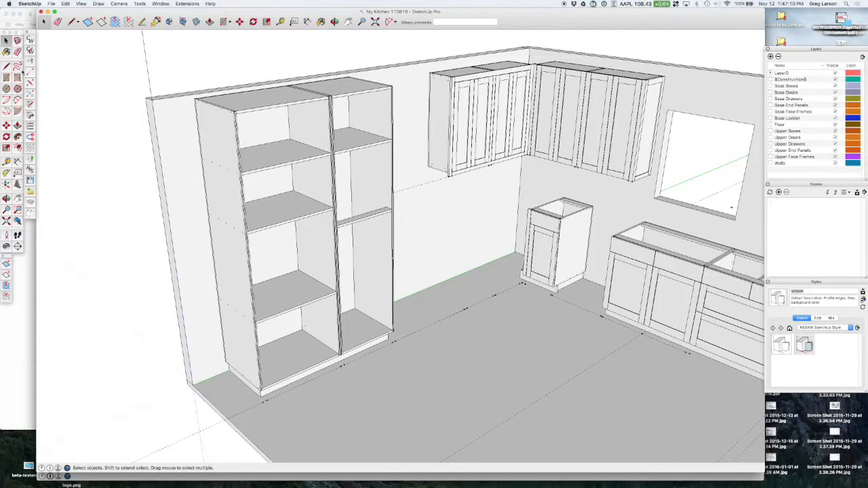
Change the Cabinet Style in the CabWriter settings back to Face Frame
left_click(30, 51)
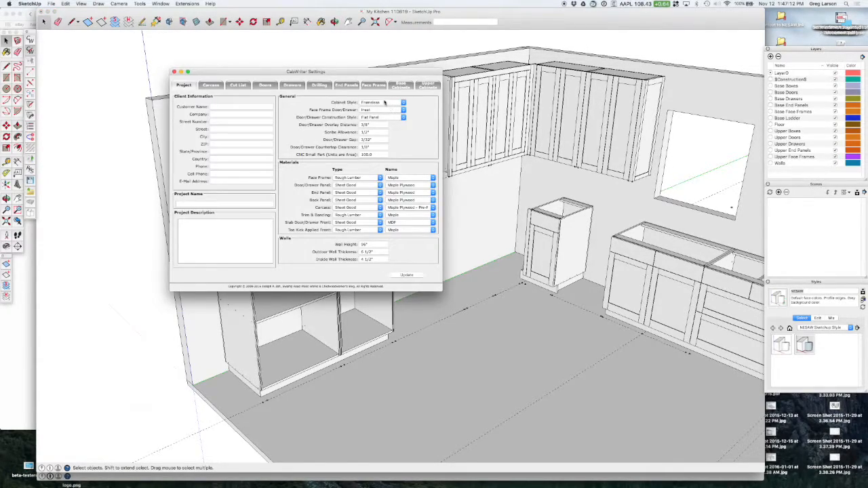
left_click(386, 103)
left_click(380, 110)
left_click(174, 72)
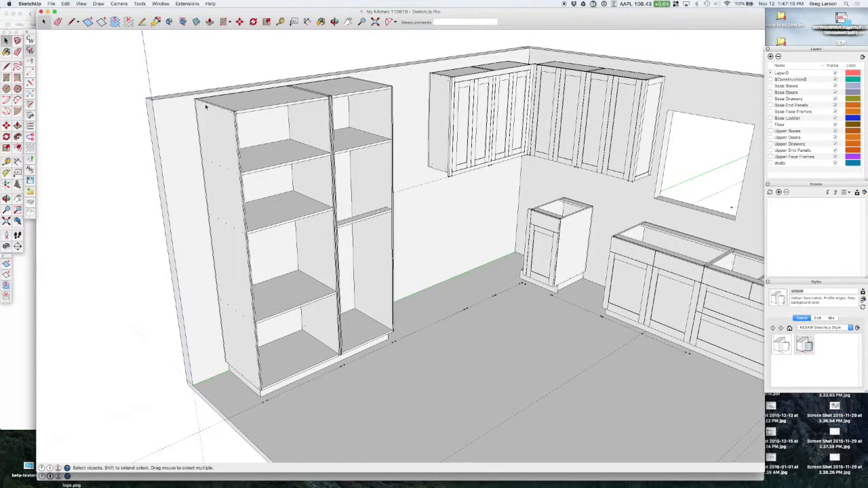
Try to redraw the tall frameless cabinet as a face frame cabinet, declining its stored defaults
right_click(324, 197)
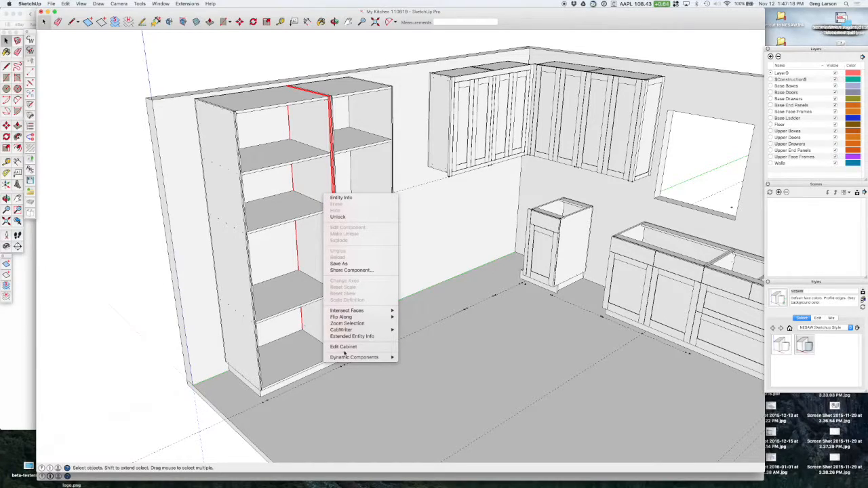
mouse_move(350, 330)
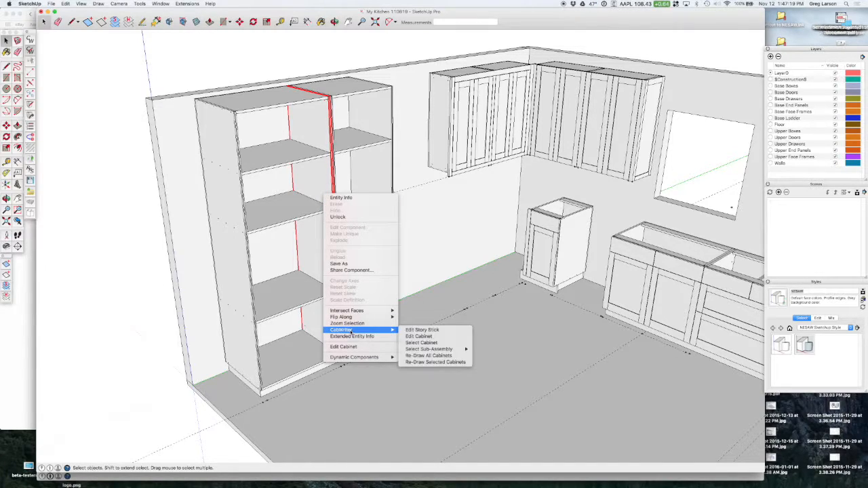
left_click(430, 363)
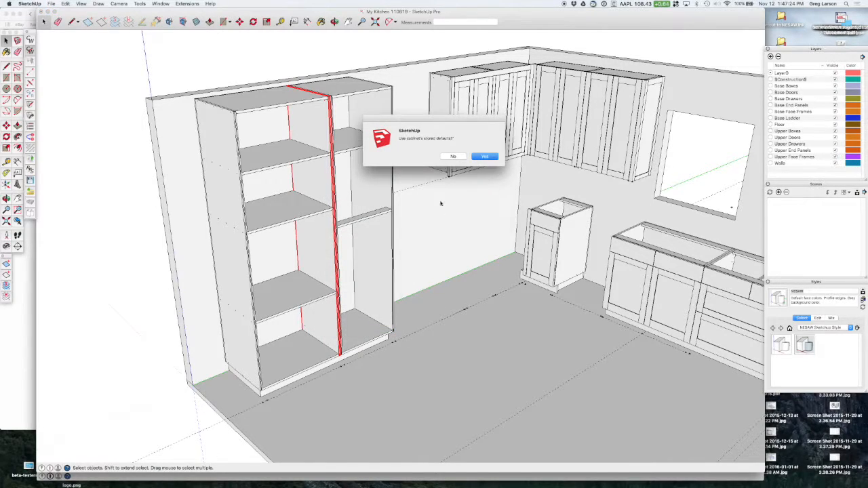
left_click(453, 156)
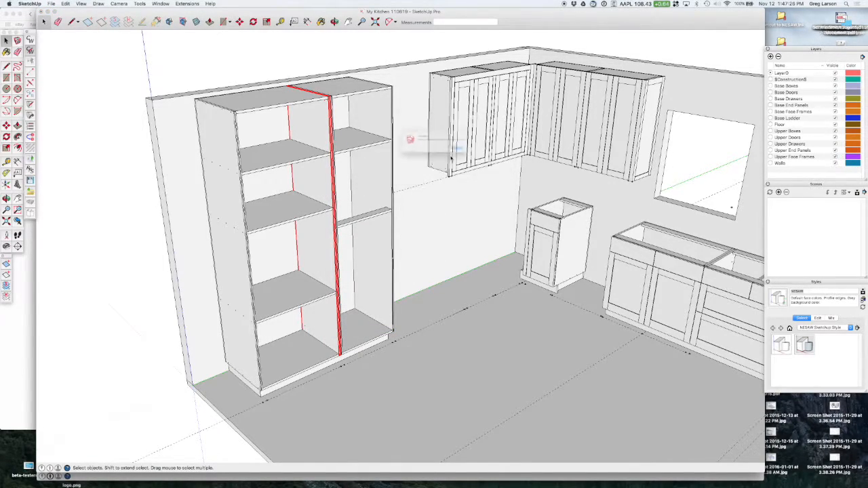
left_click(483, 157)
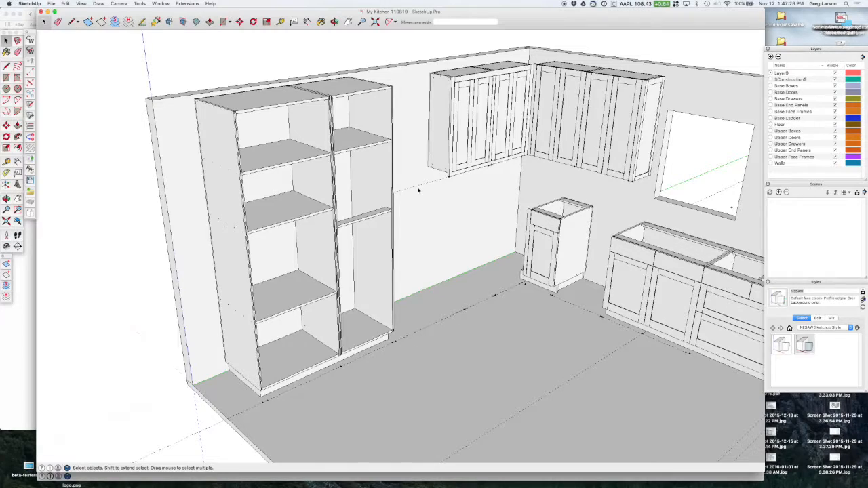
Check the cabinet style in the CabWriter settings and load the Face Frame defaults file
left_click(30, 50)
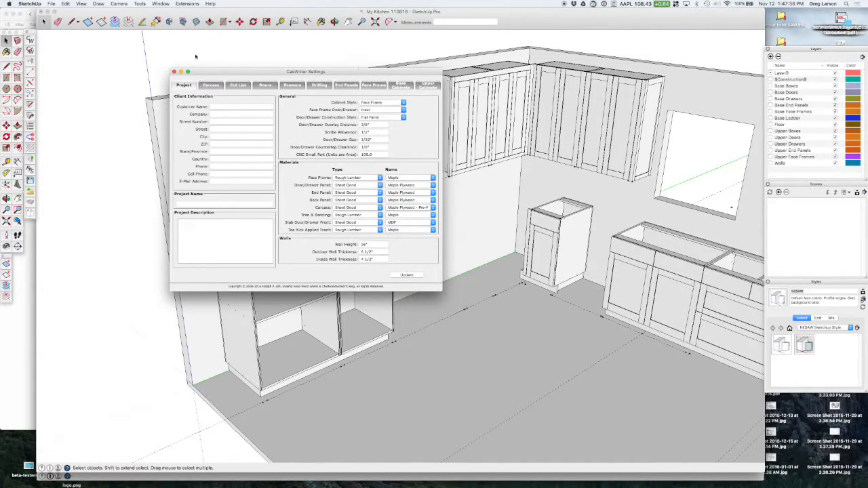
left_click(175, 71)
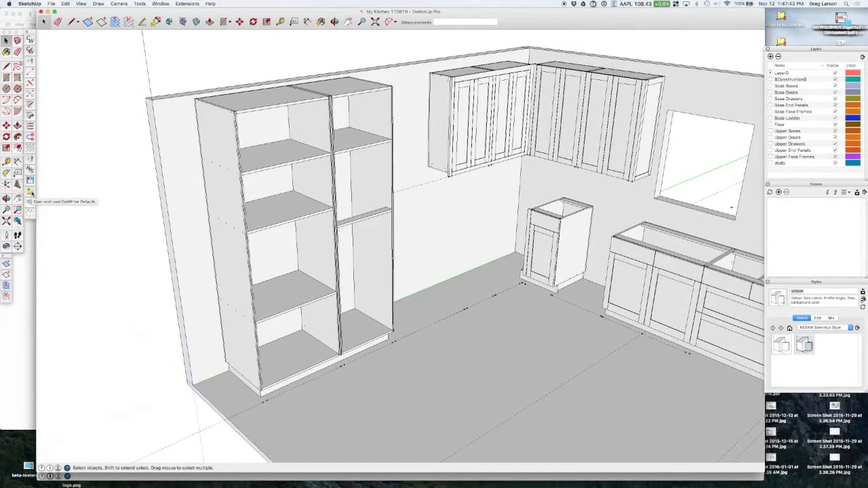
left_click(30, 193)
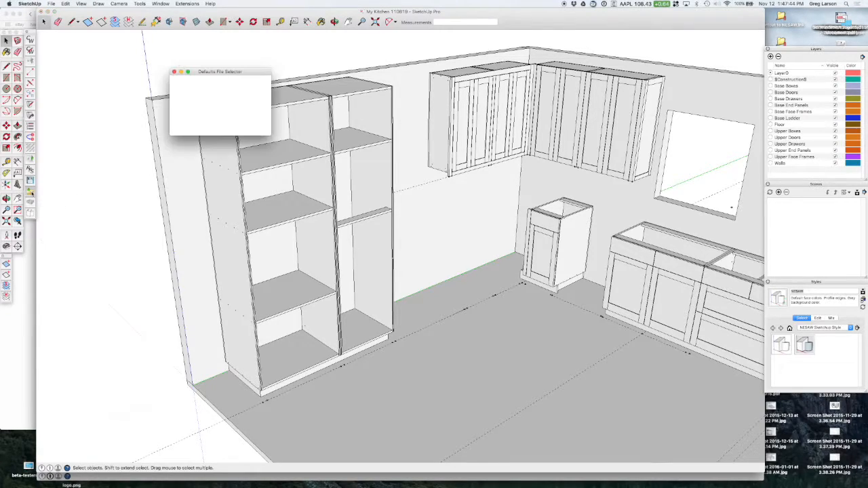
left_click(217, 90)
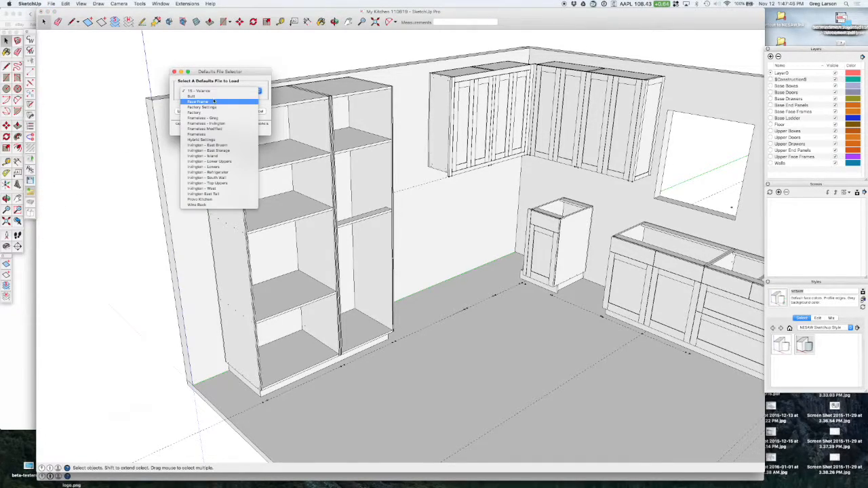
left_click(198, 101)
left_click(181, 111)
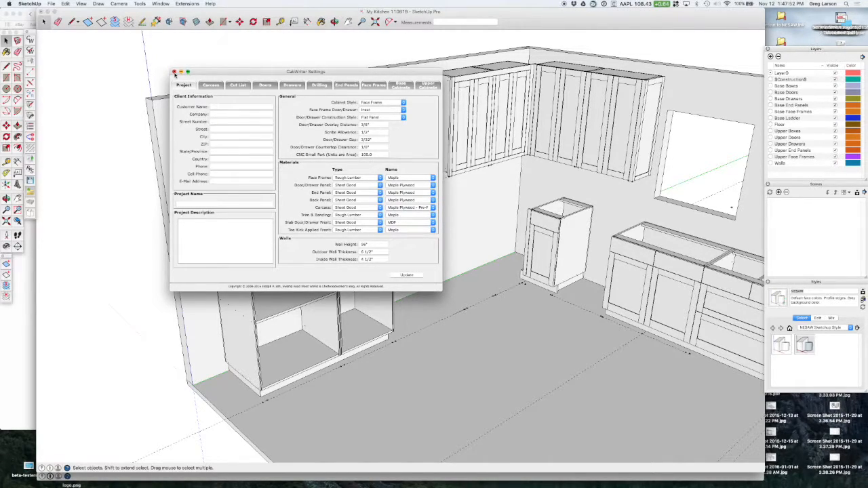
left_click(173, 72)
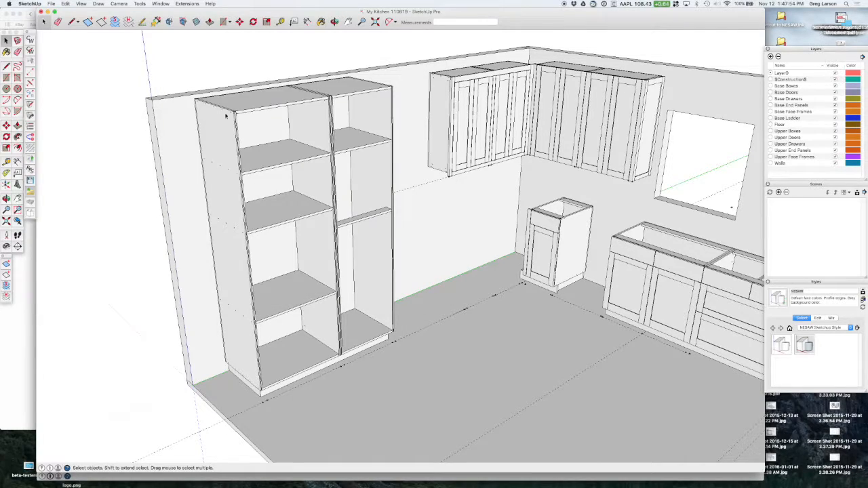
Redraw the selected tall cabinet with the loaded Face Frame defaults instead of its stored ones
left_click(246, 110)
right_click(246, 110)
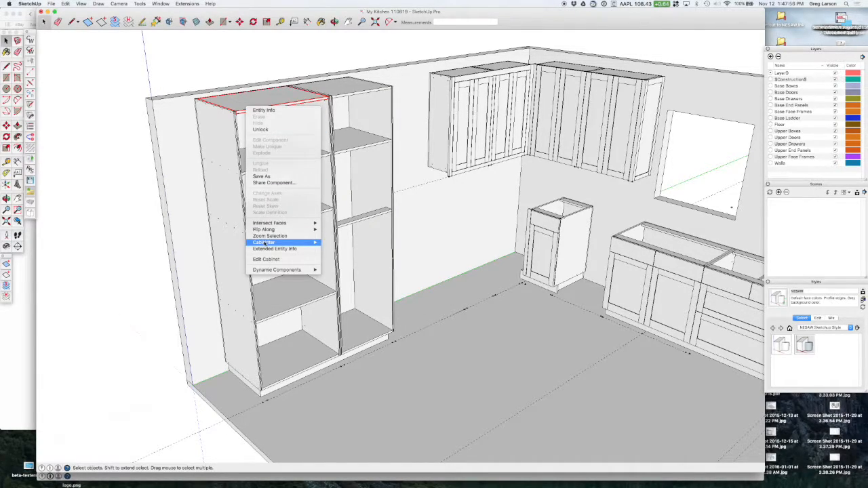
mouse_move(266, 242)
mouse_move(351, 262)
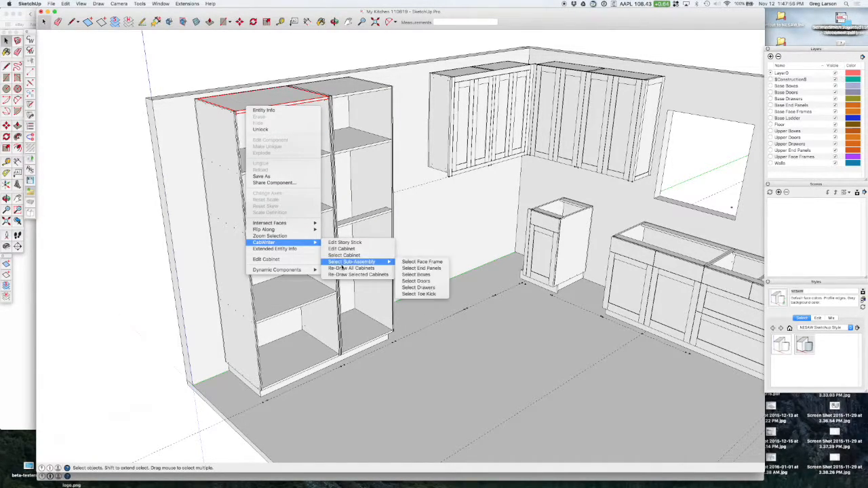
left_click(354, 274)
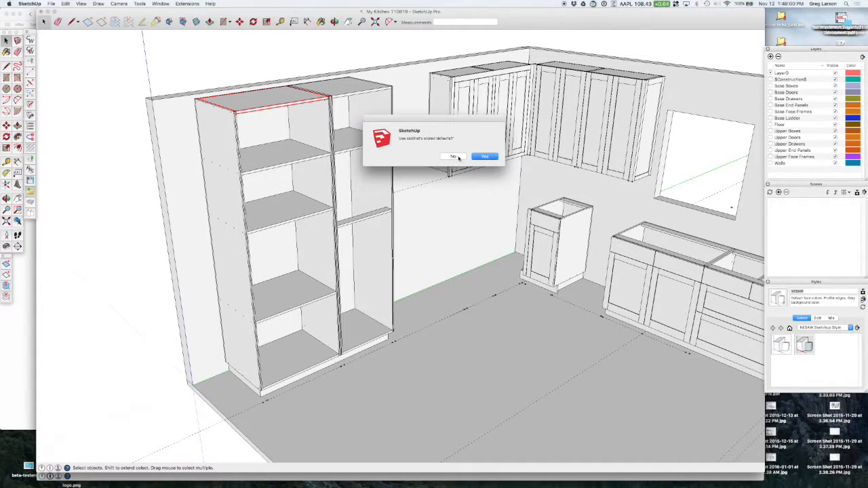
left_click(457, 157)
left_click(485, 157)
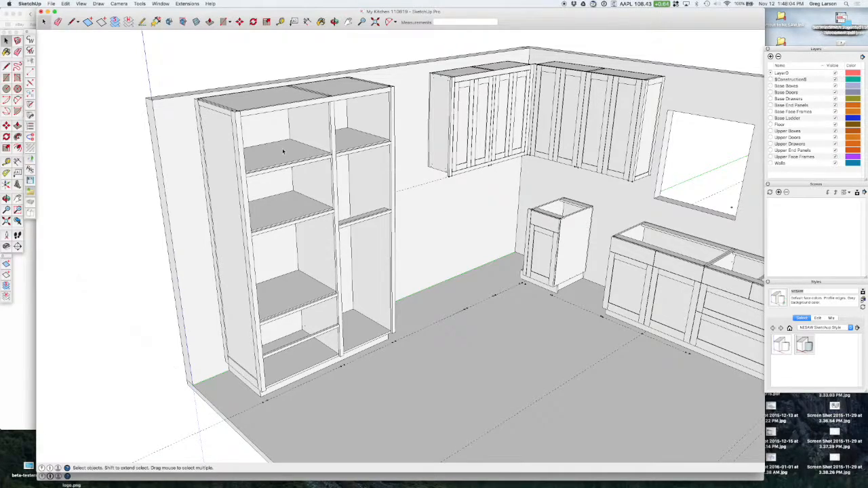
Place a guide line 5/8" from the lower edge of the face frame rail under the tall cabinet's topmost left shelf
scroll(285, 153, "up", 8)
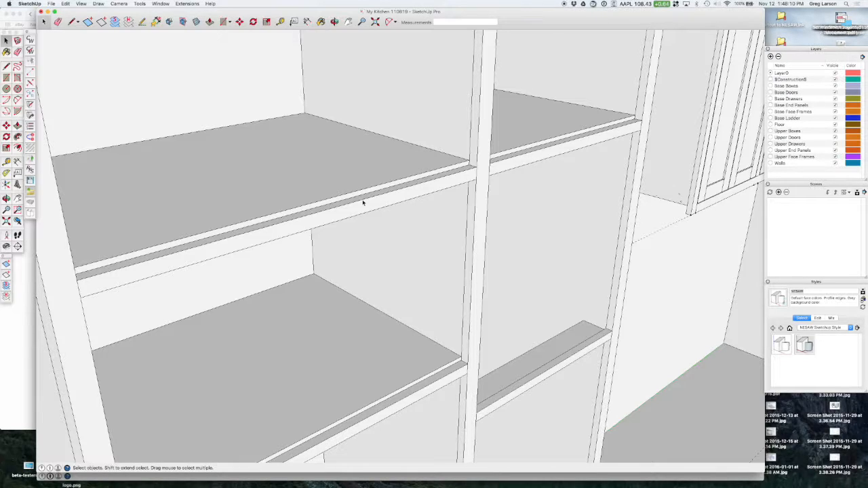
scroll(363, 203, "down", 2)
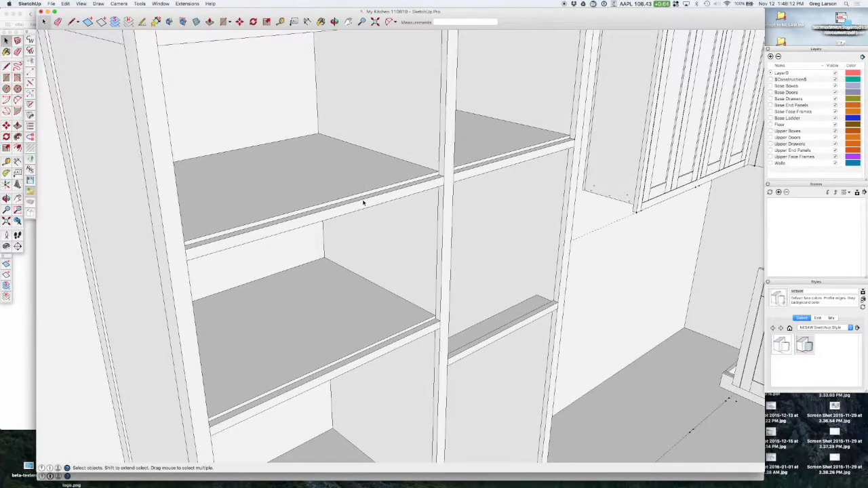
scroll(363, 202, "up", 2)
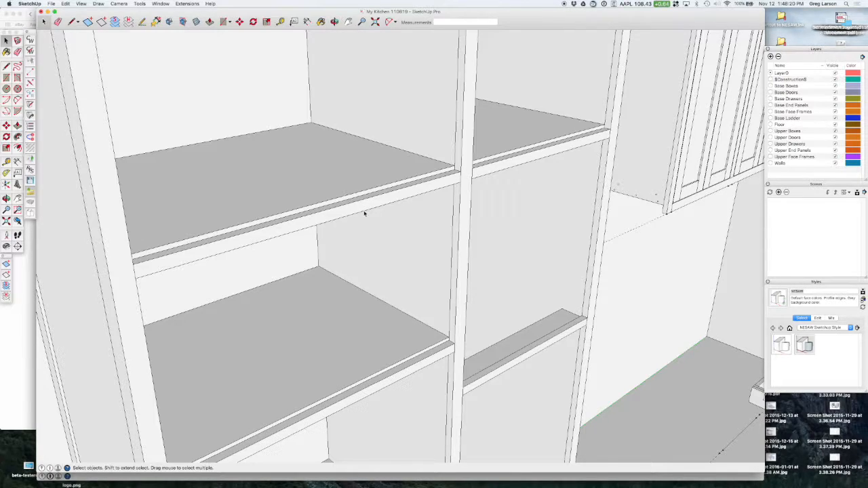
key("t")
left_click(367, 207)
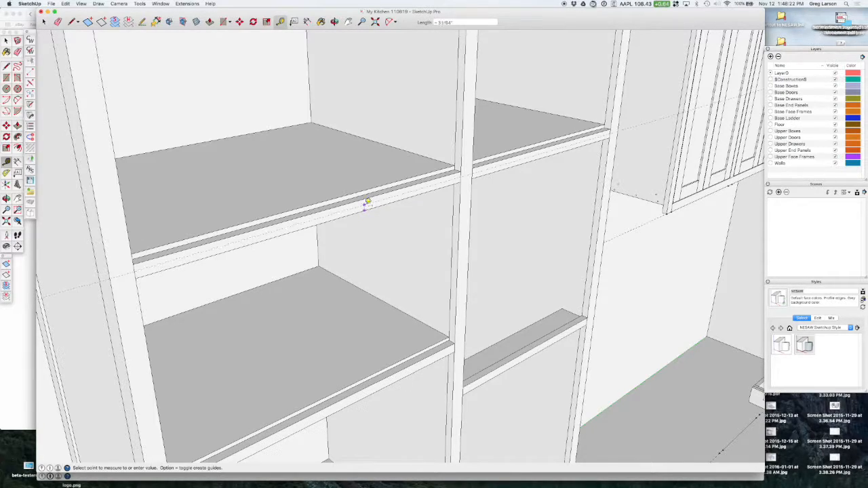
type("5/8")
key("Return")
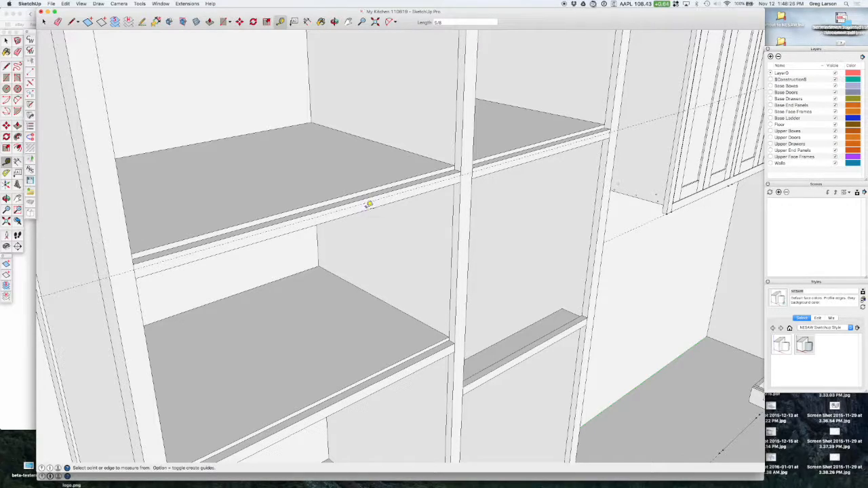
Measure the distance from the guide line to the upper edge of the same face frame rail
left_click(367, 202)
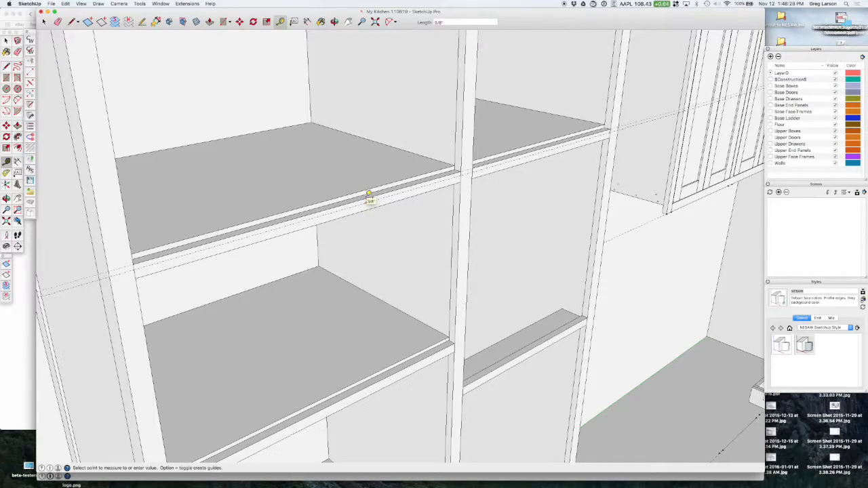
key("space")
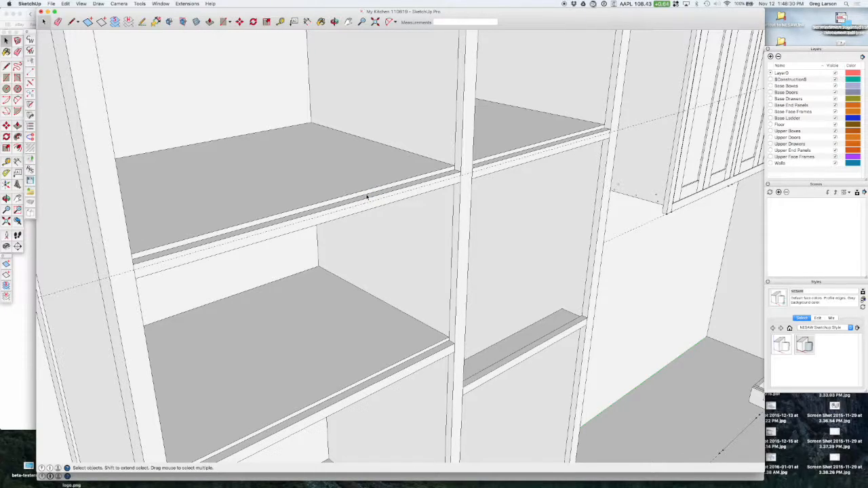
key("t")
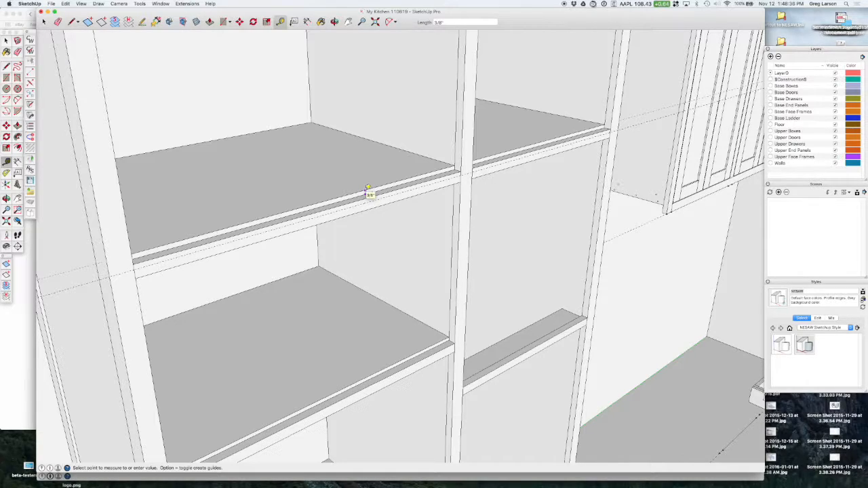
left_click(368, 193)
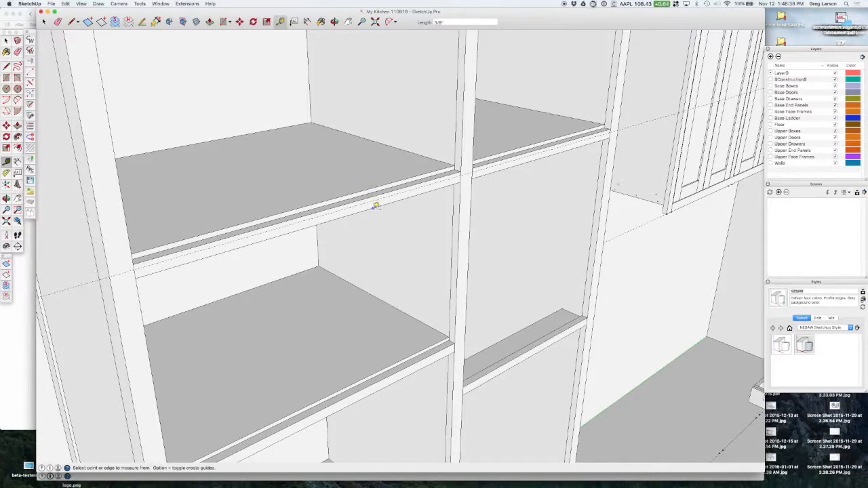
key("space")
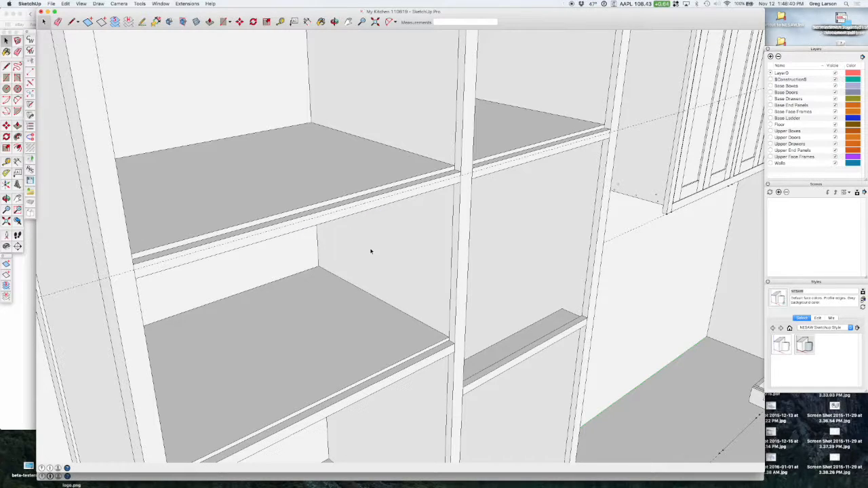
scroll(371, 251, "down", 6)
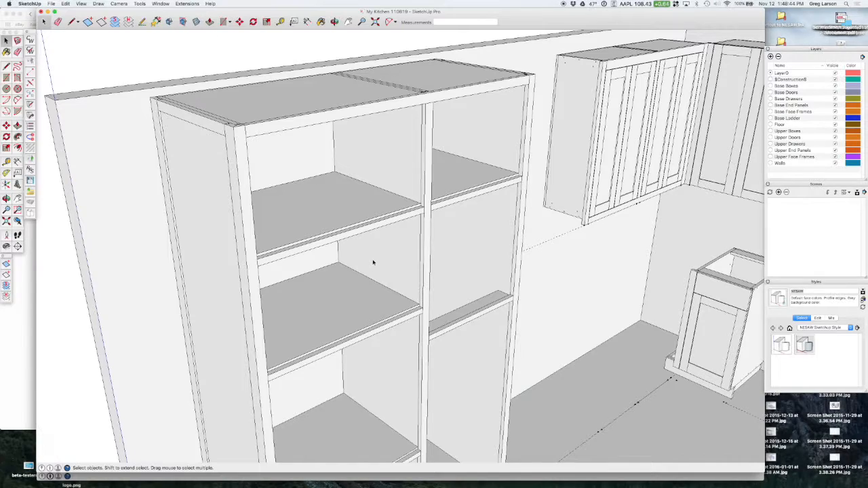
scroll(373, 263, "down", 2)
middle_click_drag(386, 287, 377, 256)
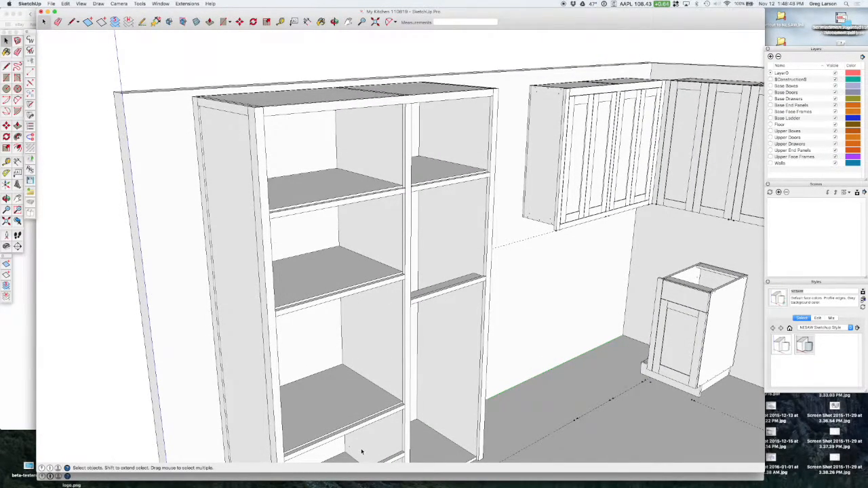
scroll(361, 451, "up", 3)
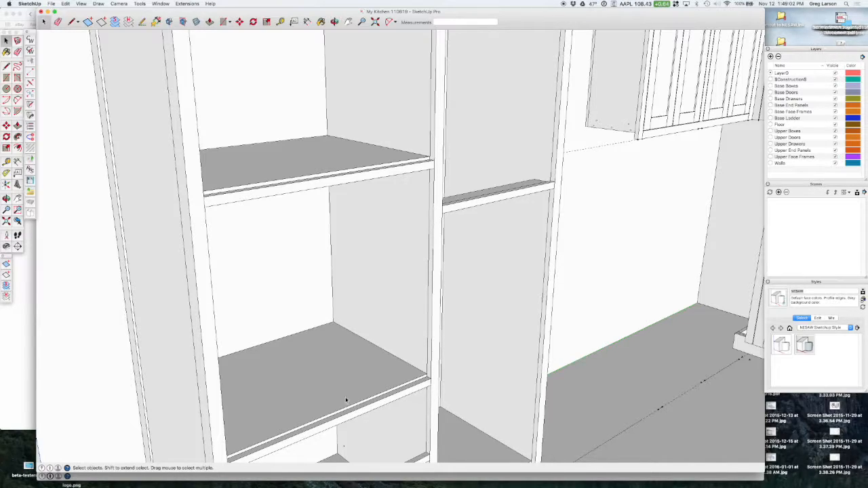
scroll(347, 400, "down", 10)
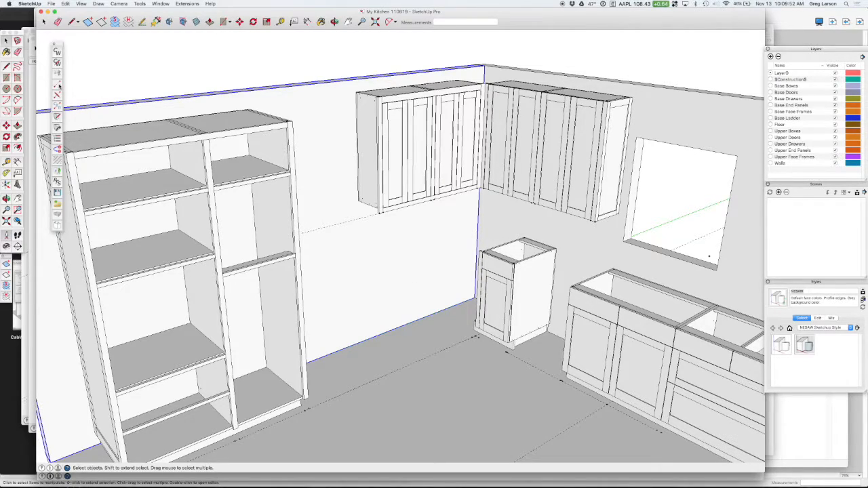
Add the left end stile of a new cabinet on the floor story stick beside the tall cabinet and assign its stile type
left_click(57, 84)
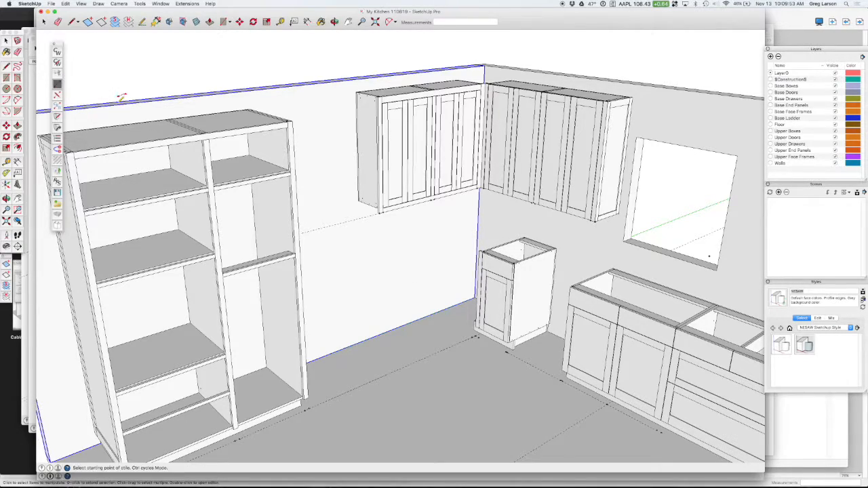
left_click(389, 369)
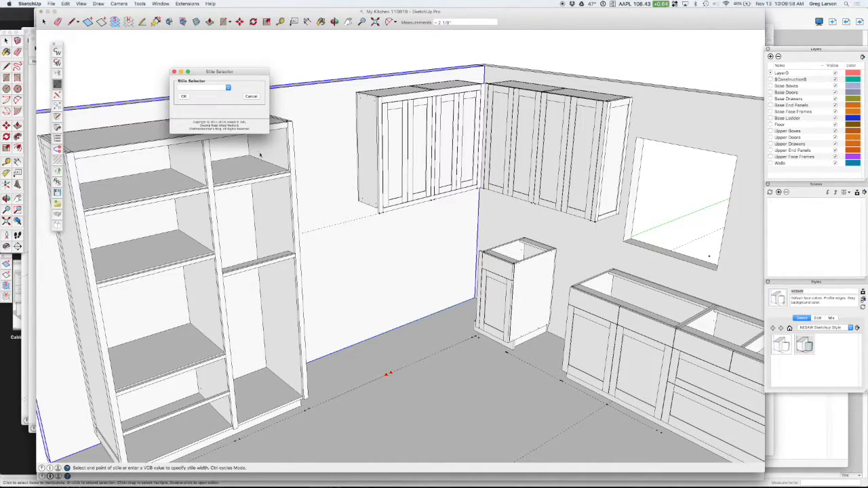
left_click(228, 87)
left_click(184, 97)
left_click(183, 97)
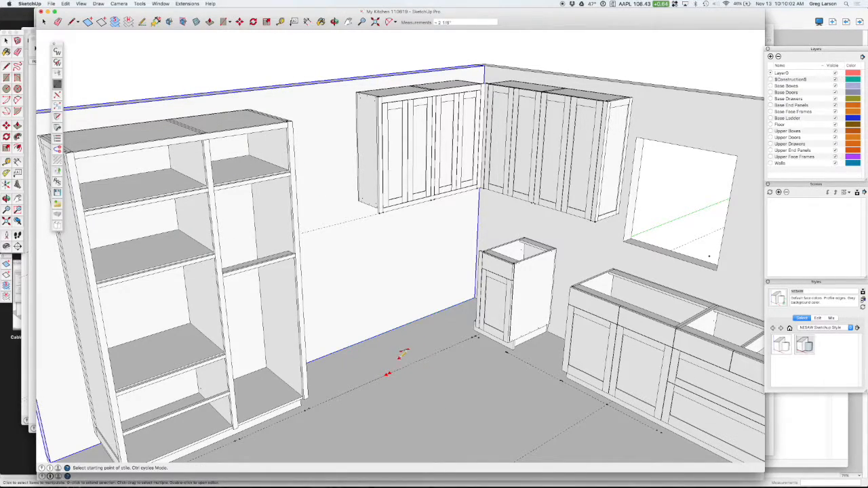
Add the right end stile 3.5" from the first stile on the story stick and assign it as Right End Filler
key("ctrl")
key("ctrl")
left_click(388, 373)
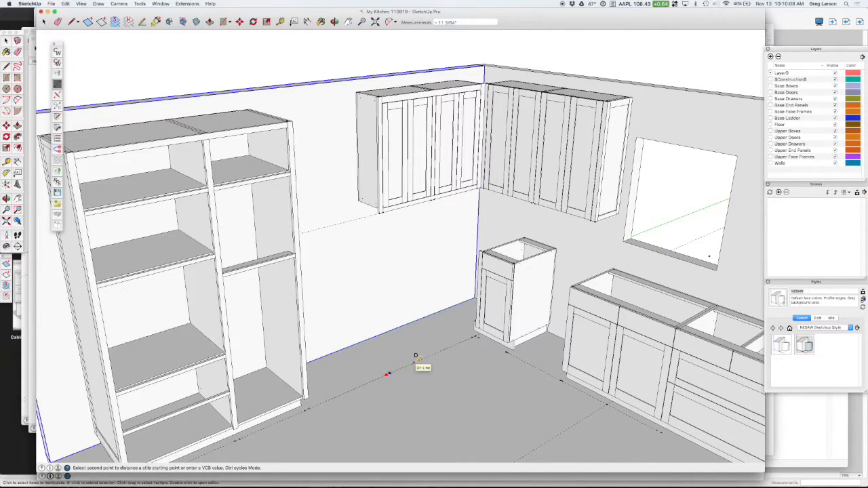
type("3.5")
key("Return")
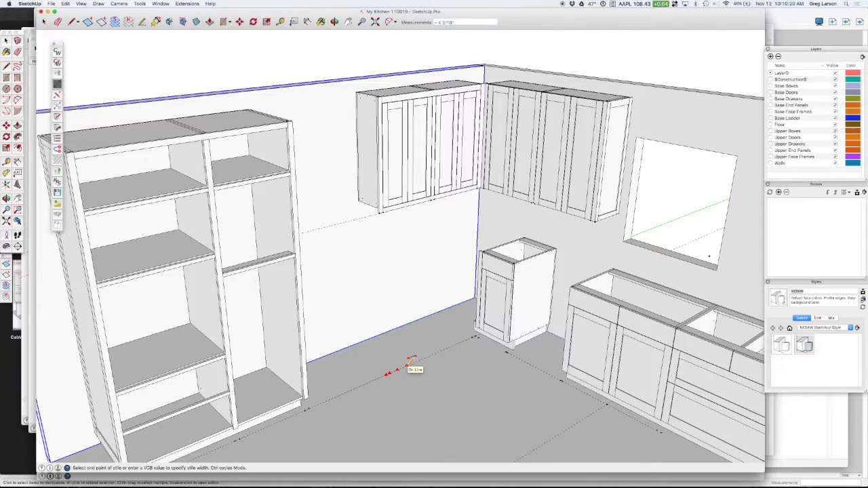
left_click(405, 368)
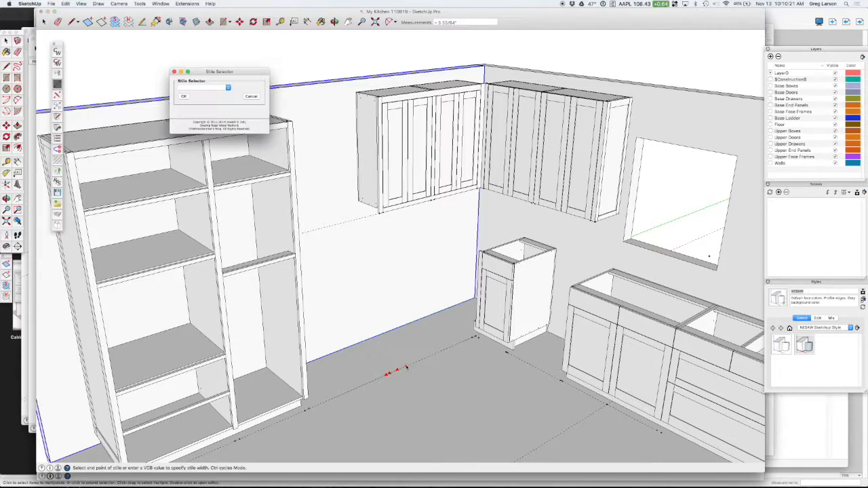
left_click(214, 89)
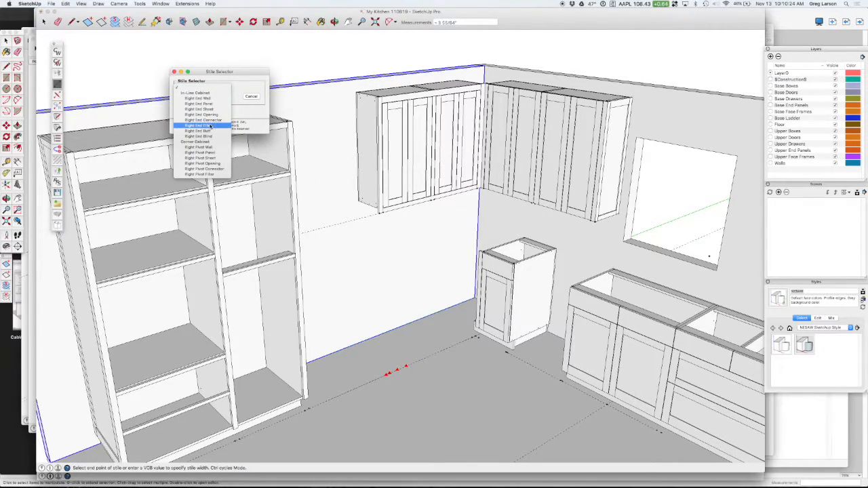
left_click(198, 126)
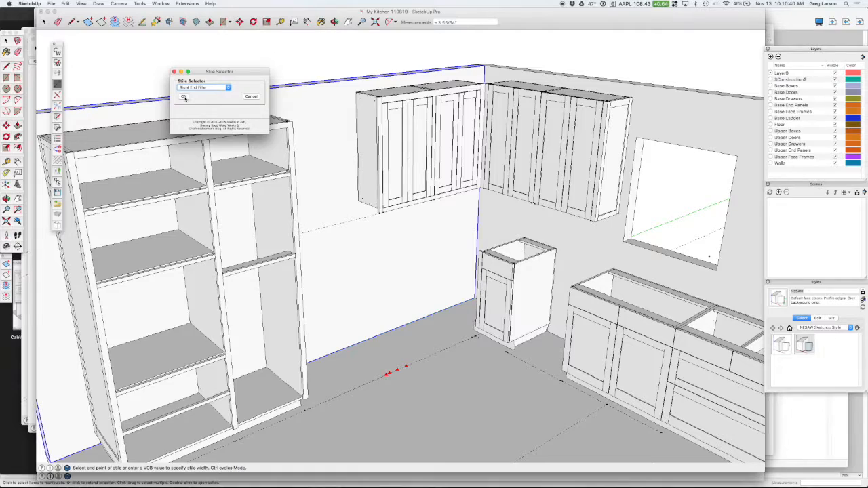
left_click(184, 97)
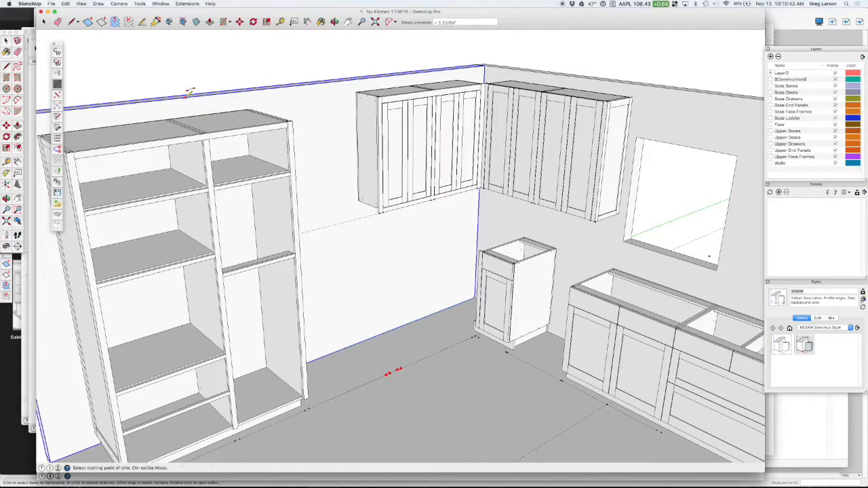
Finish the stile layout, accept the narrow opening and choose Divided Base as the type of box number 1
left_click(429, 381)
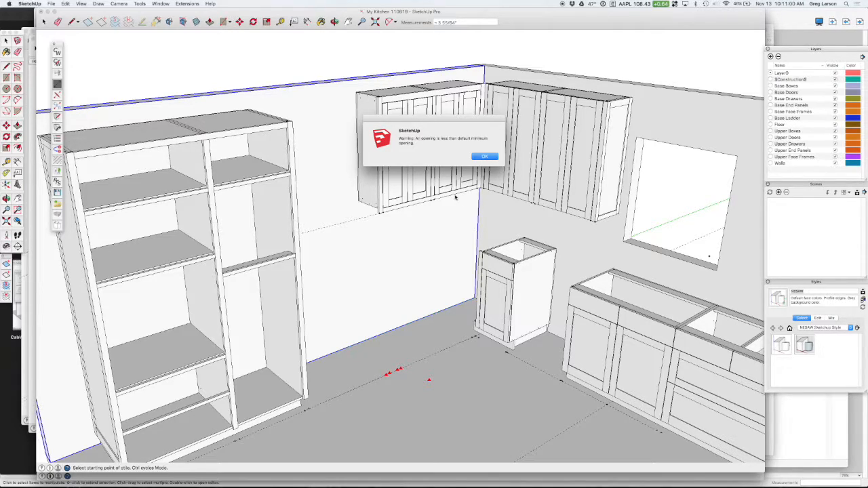
left_click(484, 156)
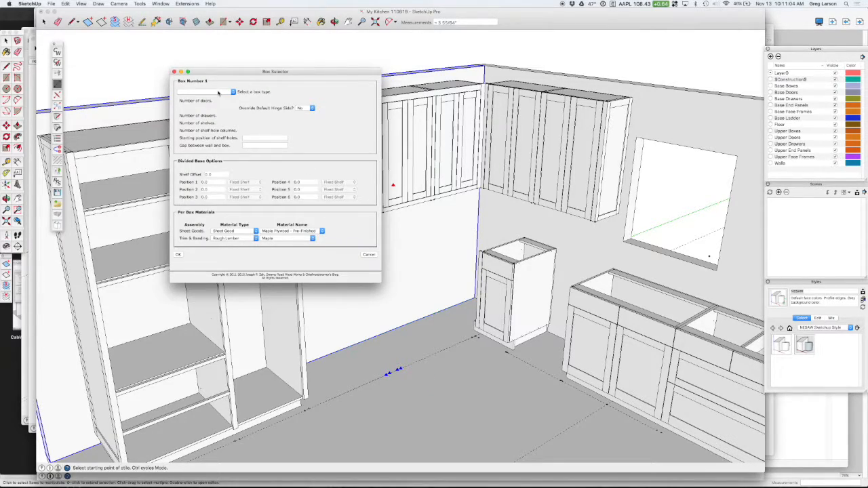
left_click(217, 92)
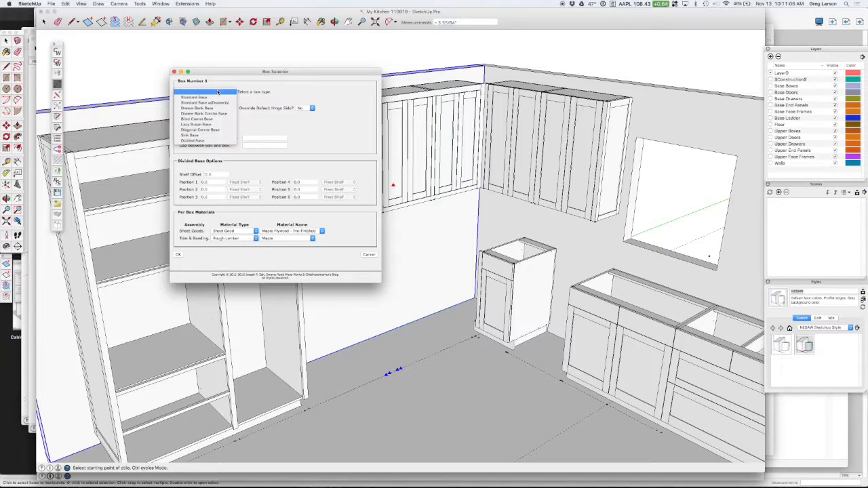
left_click(215, 143)
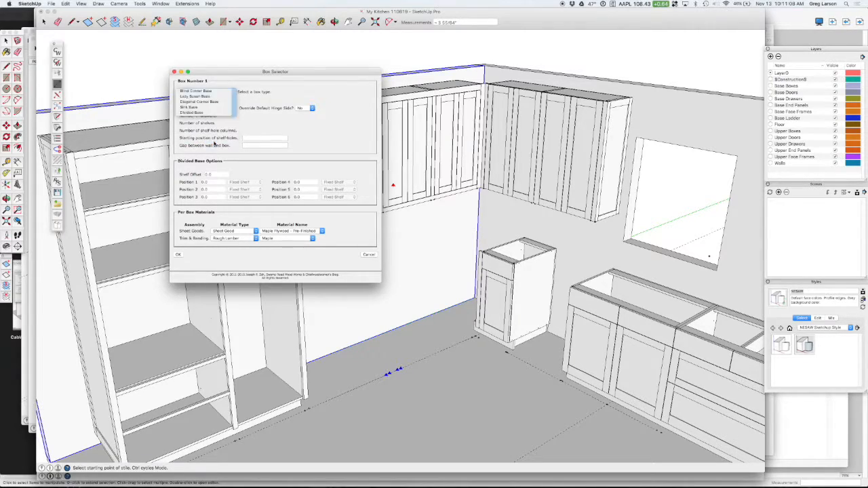
Set divided base Positions 1 to 3 to 2 7/8, 7 1/4 and 11 5/8 for the fixed shelves
left_click(209, 175)
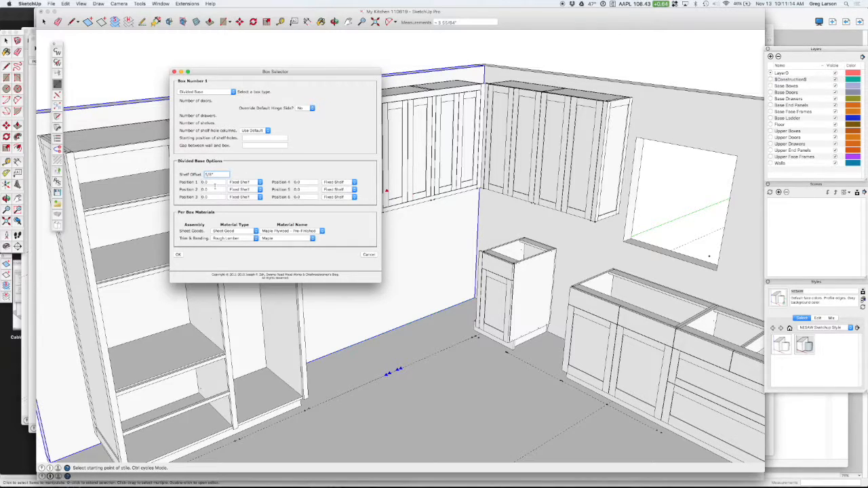
key("Tab")
type("2 7/")
key("Tab")
type("7")
key("Tab")
type("11 5/8")
Set fixed shelf Positions 4 to 6 to 16, 20 5/8 and 24 3/4, and draw the divided base cabinet
left_click(298, 183)
type("16")
key("Tab")
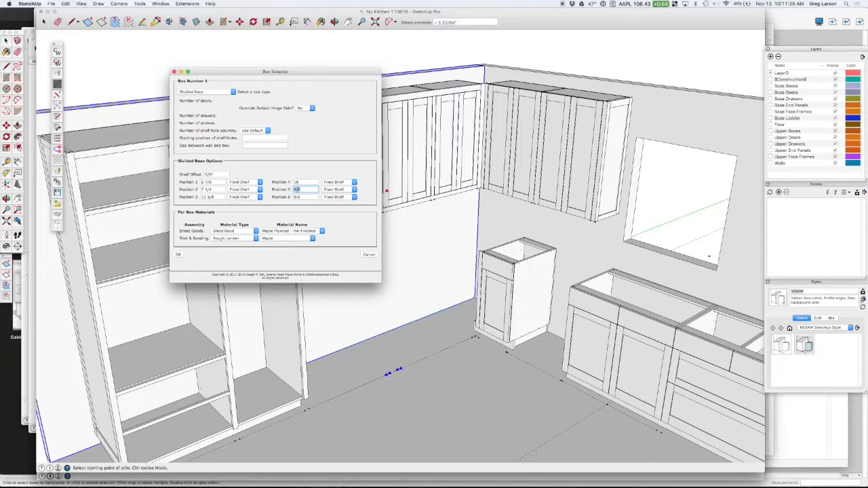
type("20 5/8")
left_click(298, 197)
type("24 3/4")
left_click(178, 255)
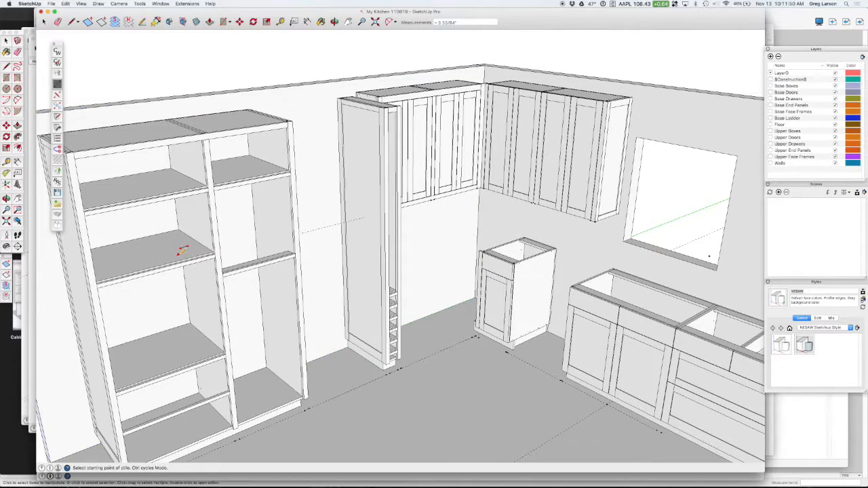
Set the Divided Base cabinet height to 34 3/4" in the CabWriter base cabinet settings and close the settings
left_click(57, 62)
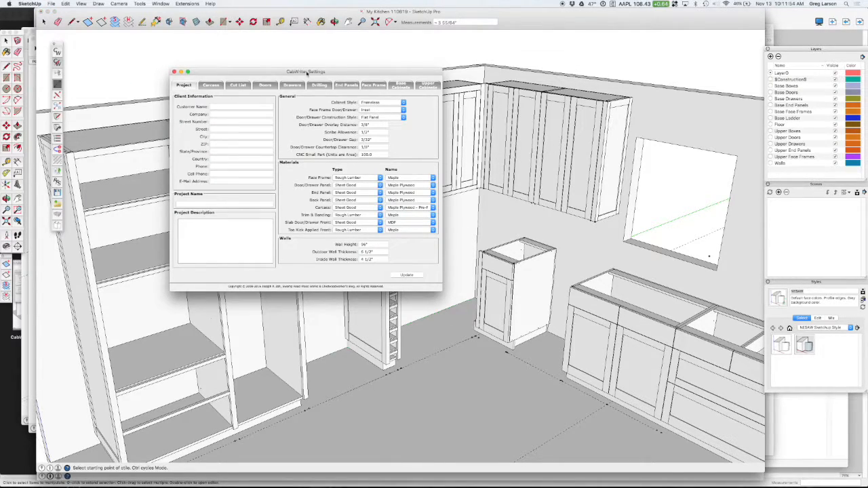
left_click_drag(306, 73, 221, 52)
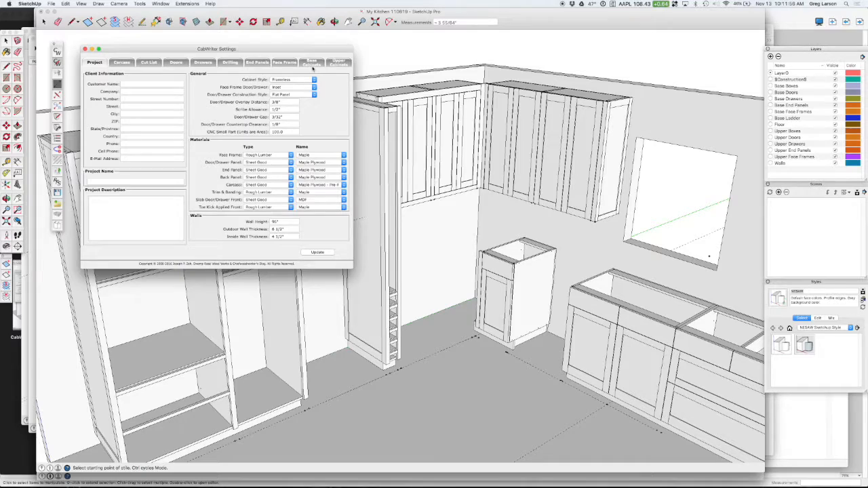
left_click(311, 65)
double_click(402, 249)
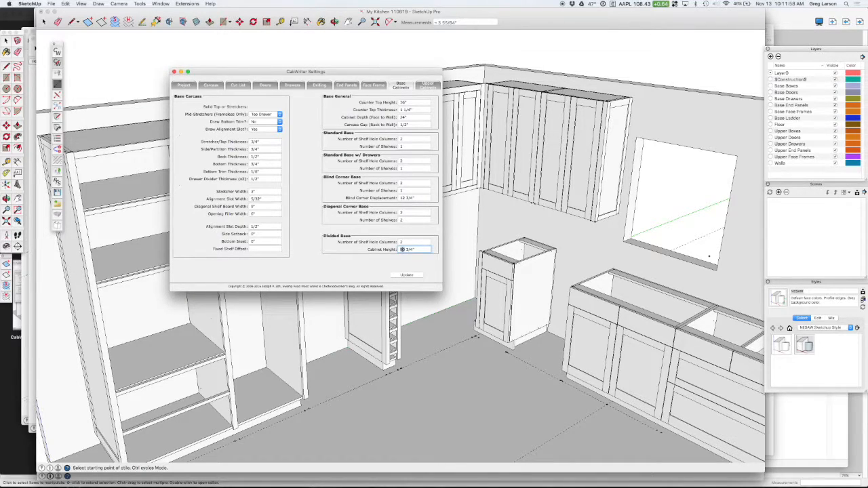
type("34")
left_click(174, 71)
Redraw the selected tall divided base cabinet with the current CabWriter settings instead of its stored defaults
key("space")
left_click(384, 201)
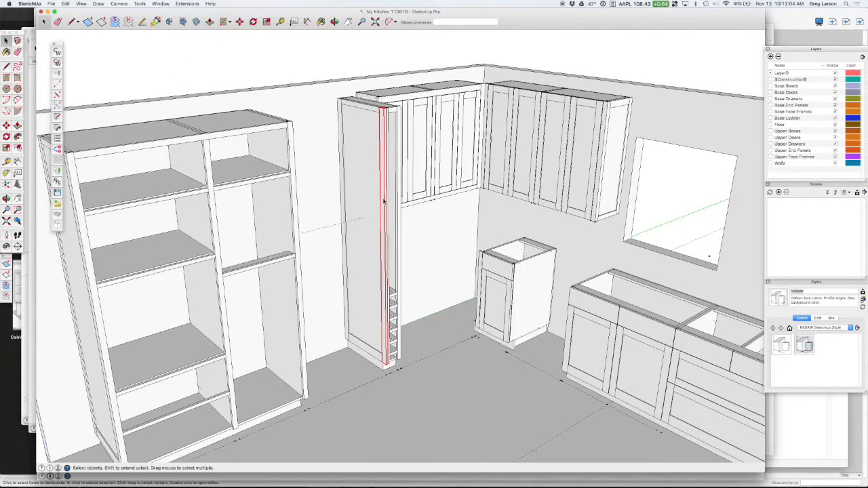
right_click(384, 200)
mouse_move(427, 334)
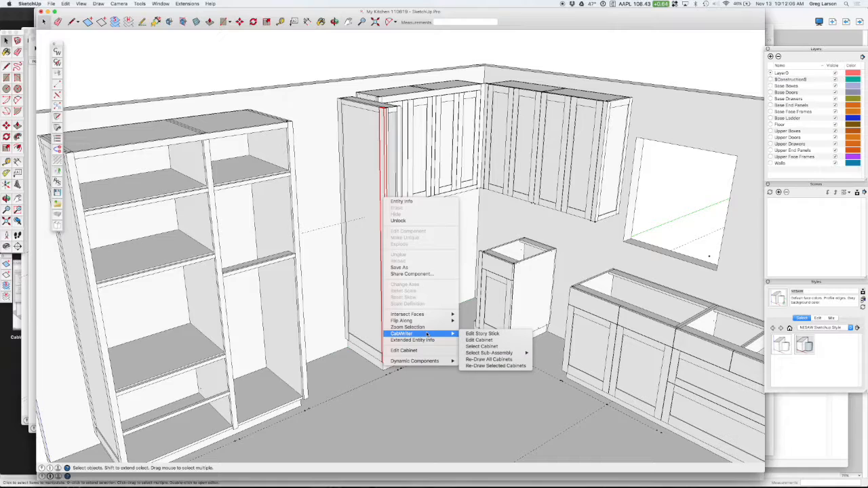
left_click(485, 367)
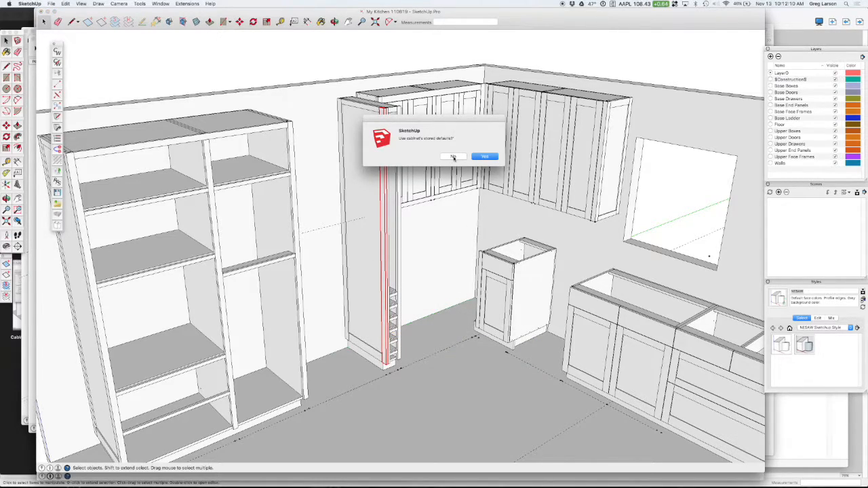
left_click(454, 157)
left_click(484, 156)
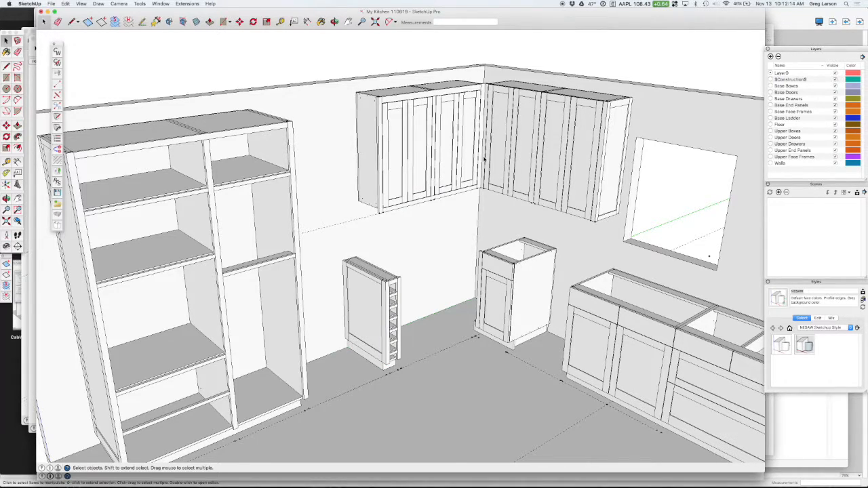
scroll(407, 384, "up", 3)
scroll(407, 385, "up", 3)
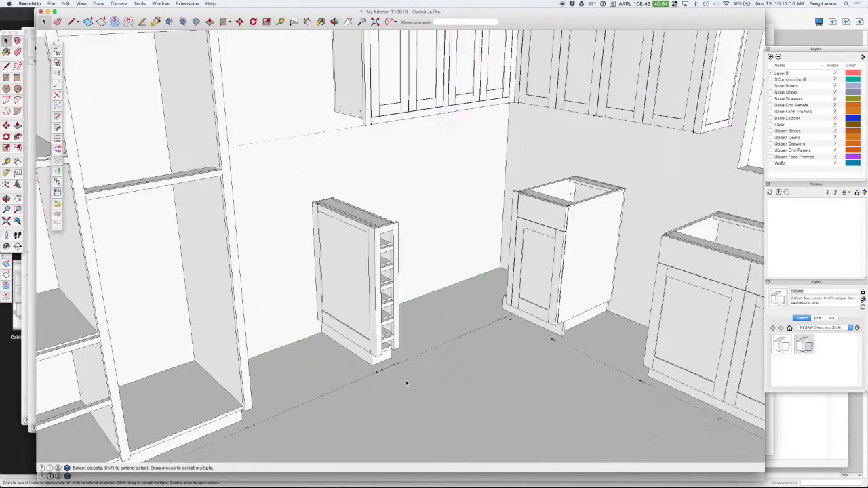
scroll(416, 270, "up", 4)
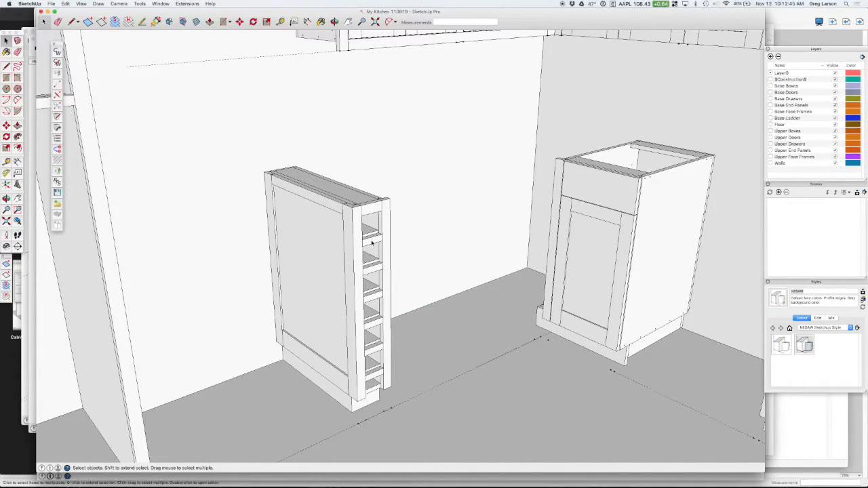
Enable the base Bottom Rail with a new width and turn off drawing of the base Mid Rail in the CabWriter face frame settings
left_click(57, 62)
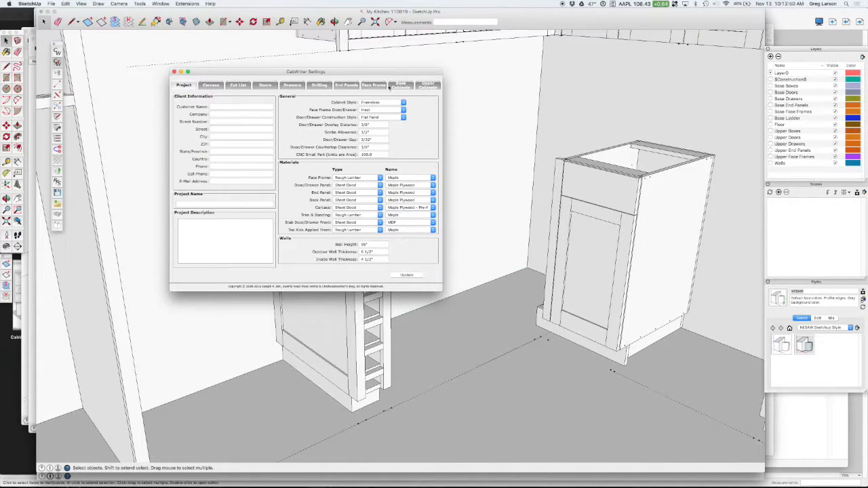
left_click(373, 84)
left_click(285, 177)
left_click_drag(259, 176, 245, 178)
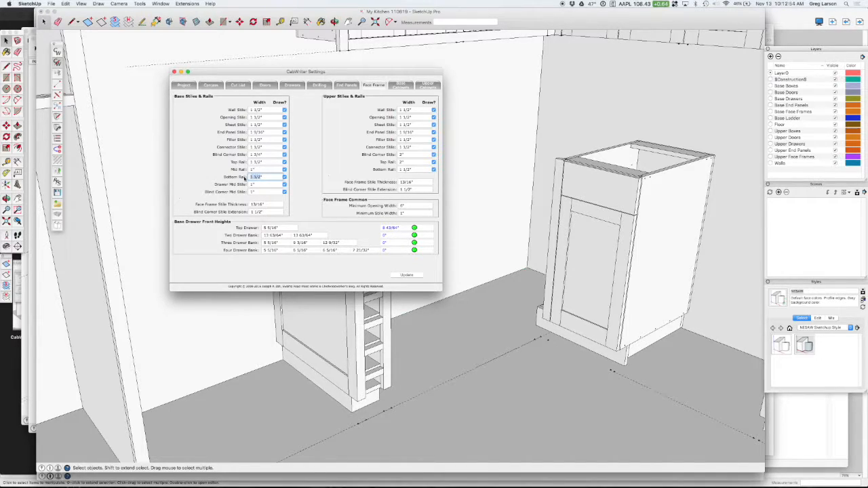
type("3\"")
type("/4\"")
left_click(284, 169)
left_click(175, 72)
Redraw the narrow shelf cabinet with the edited face frame settings rather than its stored defaults
left_click(354, 247)
right_click(353, 246)
mouse_move(392, 382)
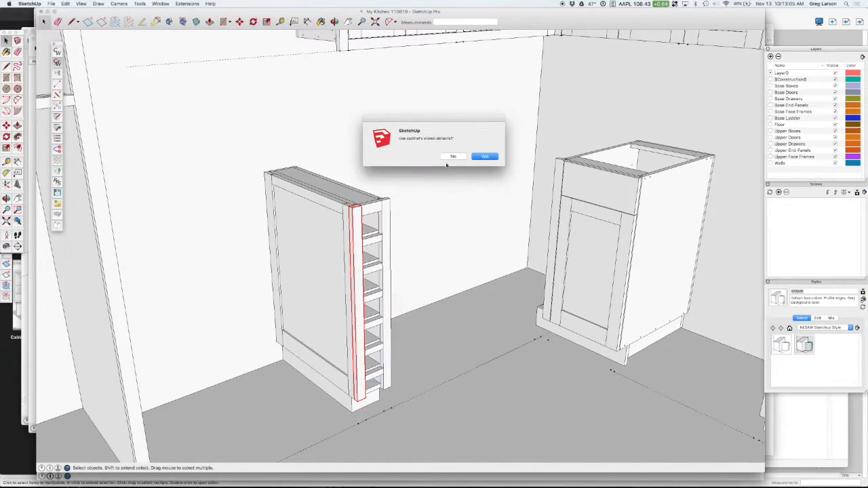
left_click(456, 157)
left_click(487, 157)
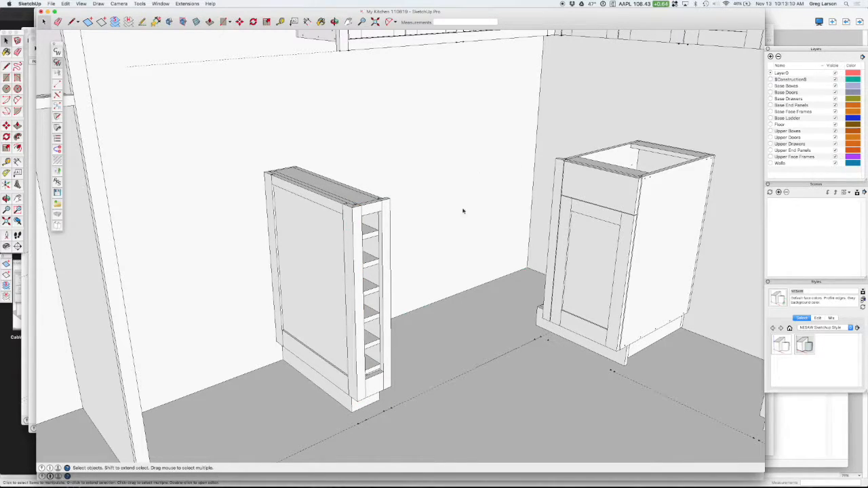
scroll(369, 415, "up", 3)
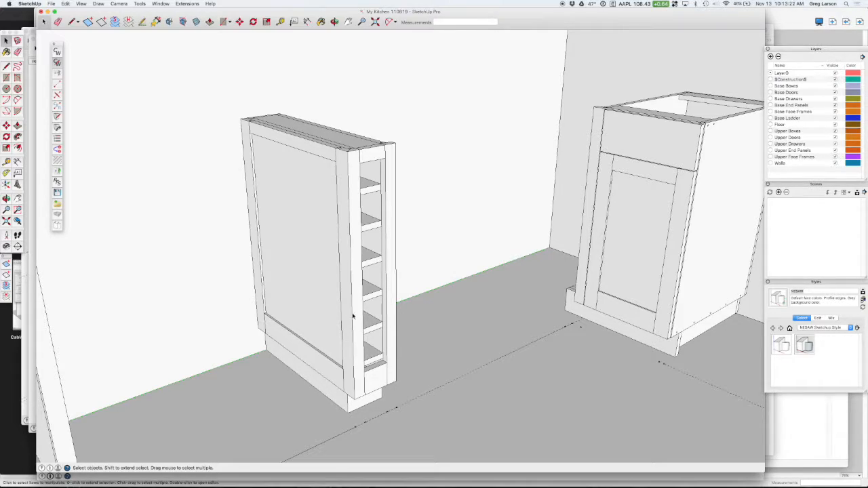
scroll(352, 306, "down", 3)
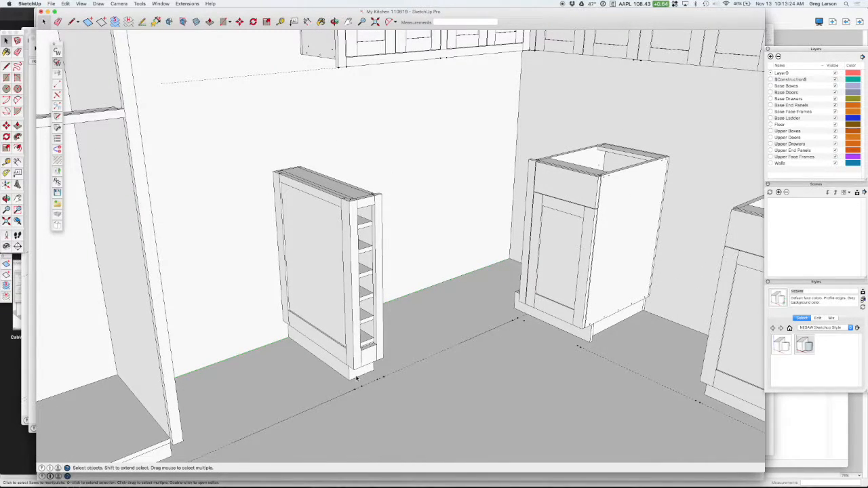
scroll(360, 381, "up", 2)
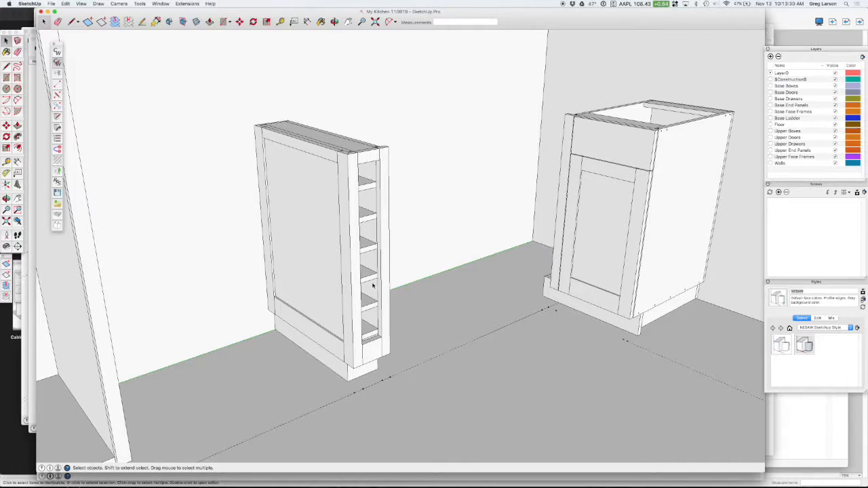
Edit the narrow divided base cabinet using its stored defaults, clear its Shelf Offset value and accept the change
left_click(351, 203)
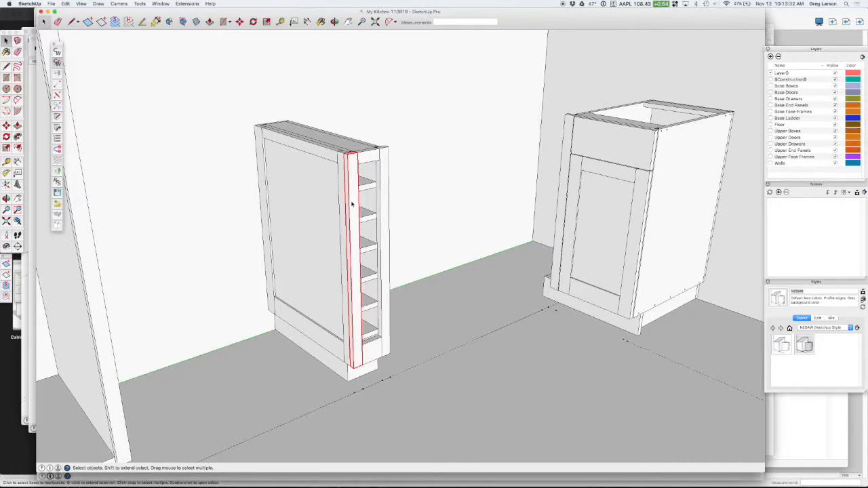
right_click(352, 204)
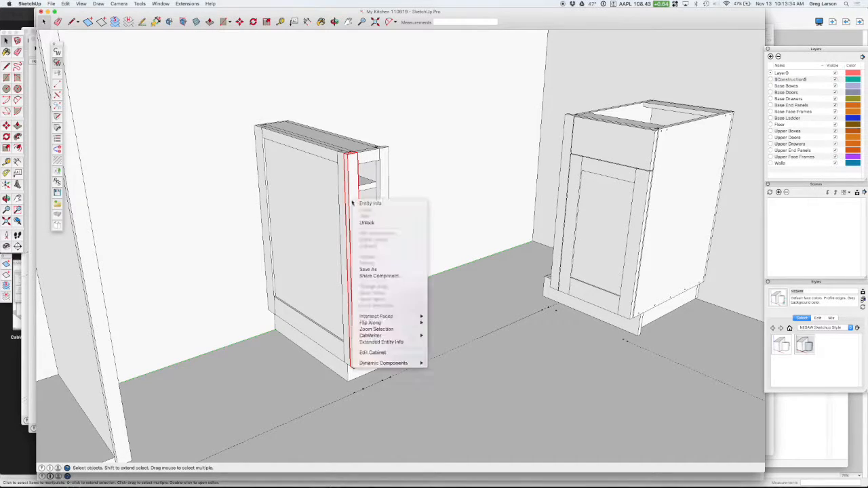
mouse_move(400, 335)
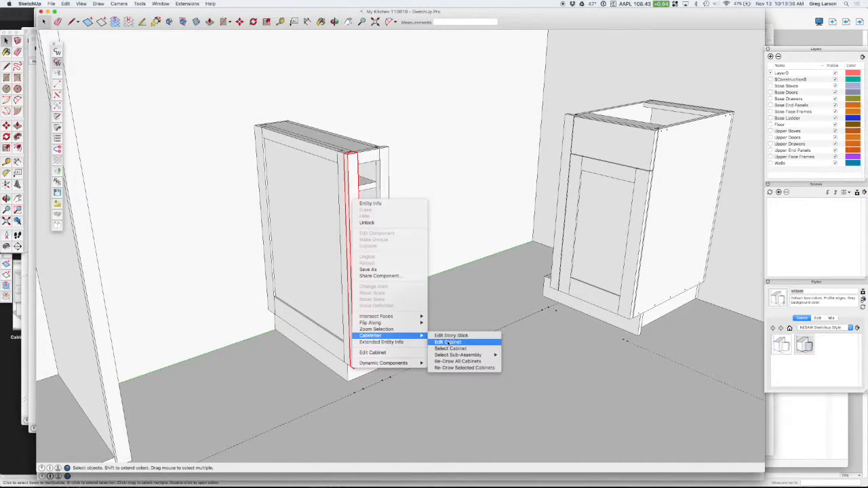
left_click(447, 341)
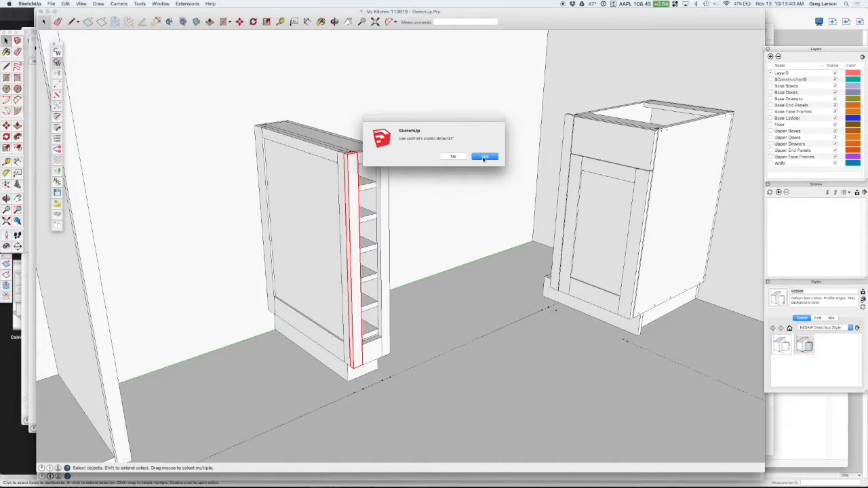
left_click(484, 157)
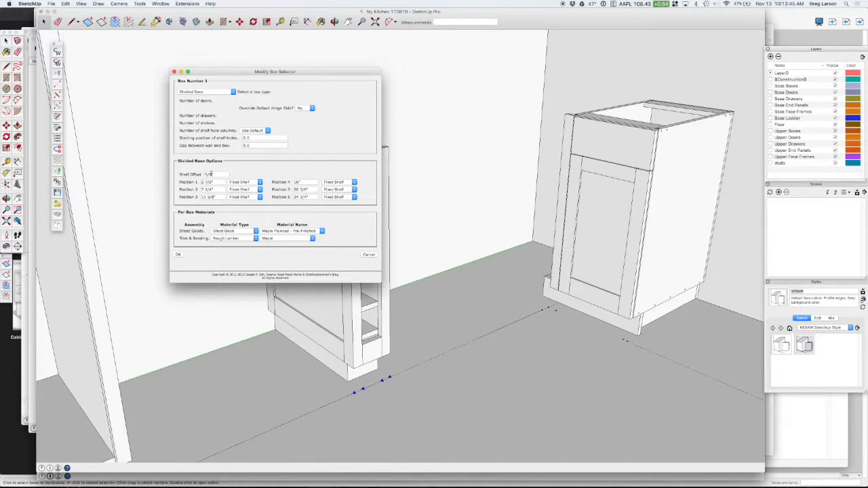
left_click_drag(214, 174, 201, 175)
key("BackSpace")
left_click(179, 256)
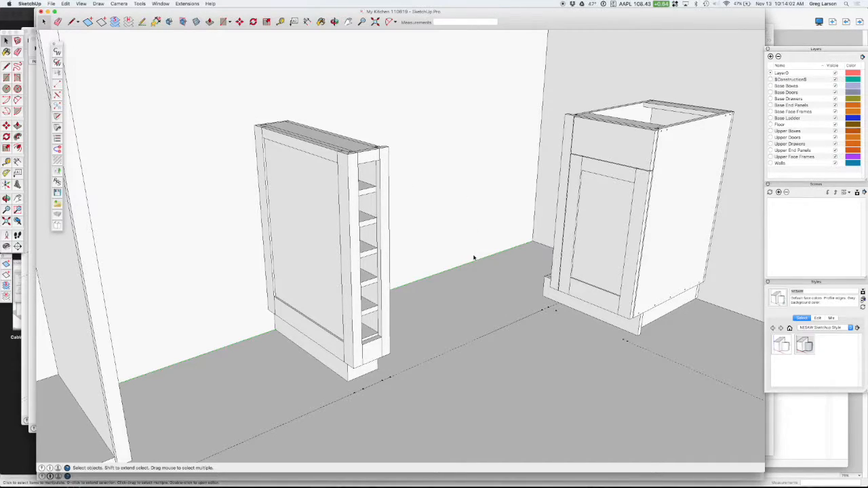
Place a 1 1/2" Left End Filler stile on the story stick directly beside the narrow divided base cabinet
scroll(476, 259, "down", 4)
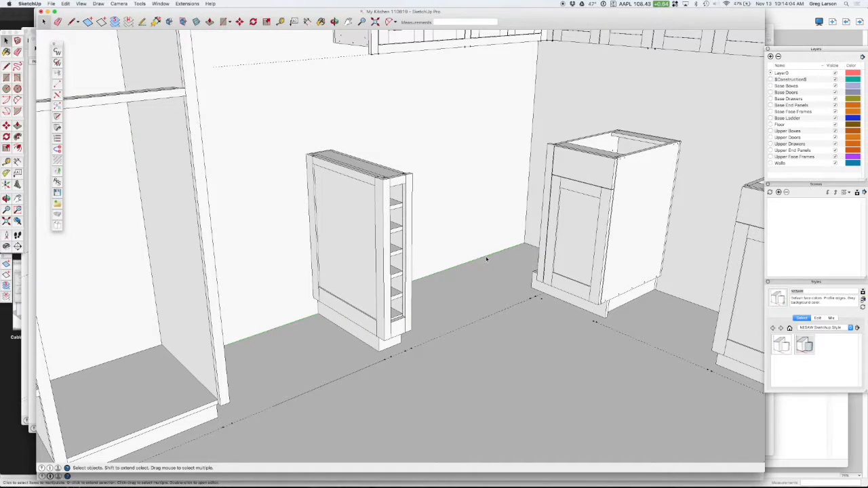
middle_click_drag(481, 276, 426, 279)
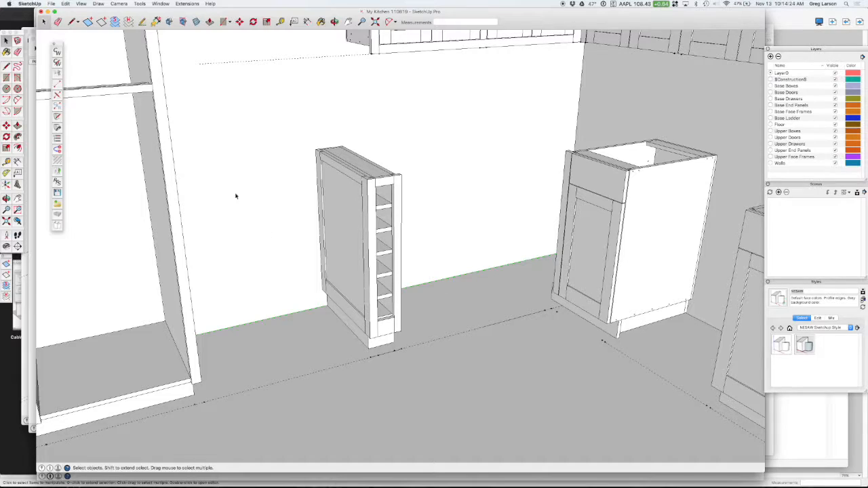
left_click(58, 85)
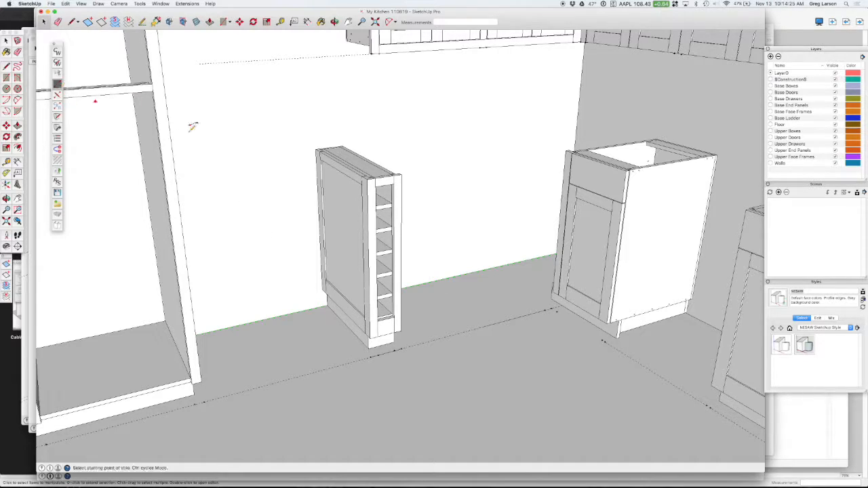
left_click(400, 347)
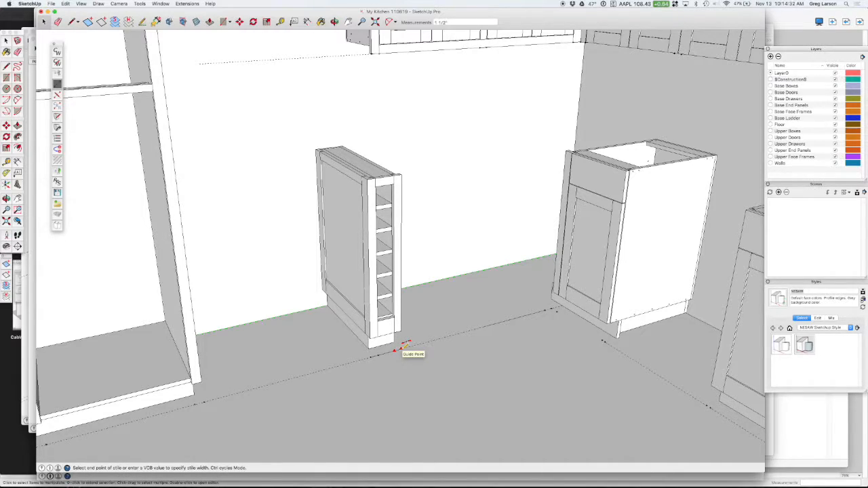
left_click(405, 345)
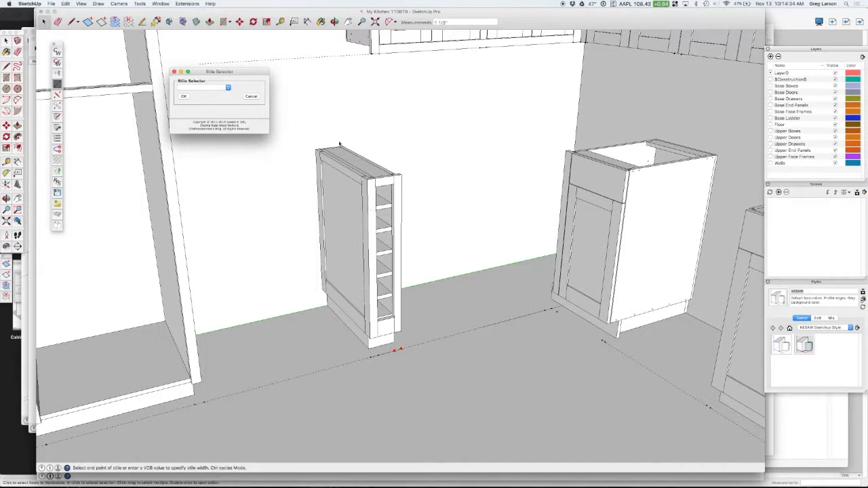
left_click(206, 88)
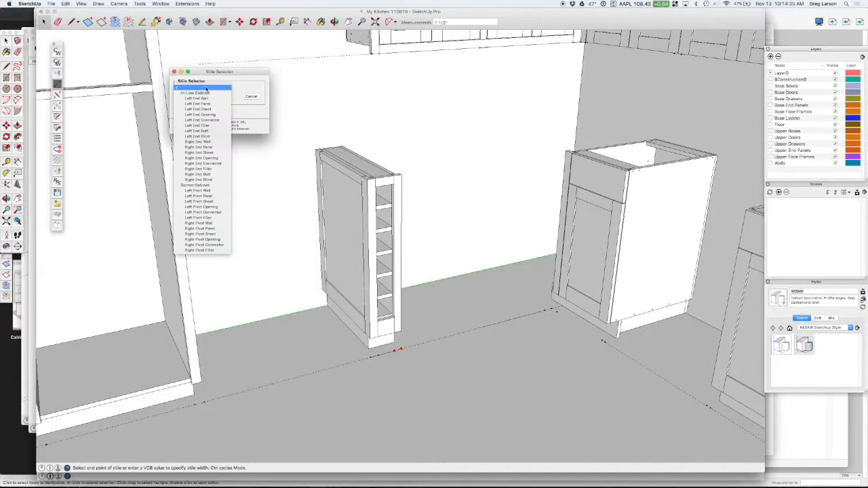
left_click(207, 126)
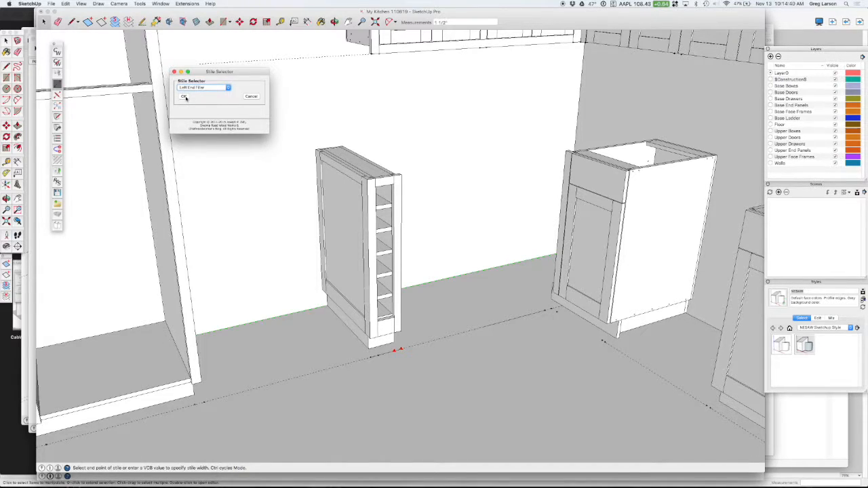
left_click(183, 97)
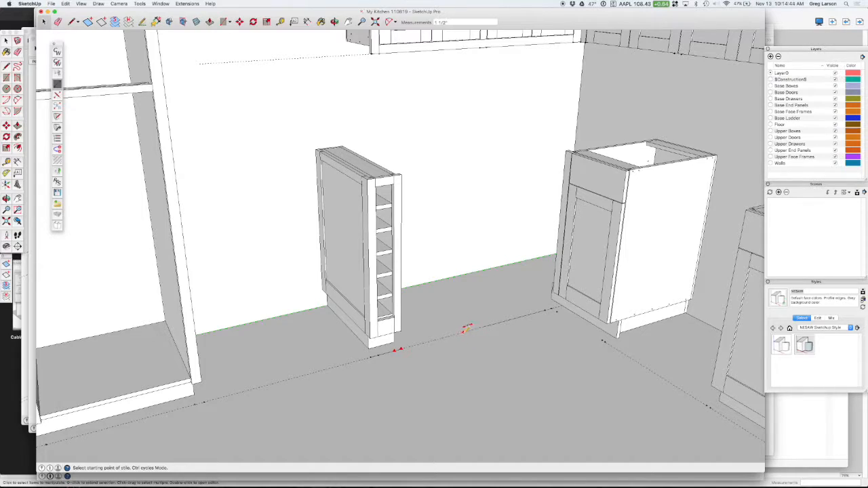
Place a right end stile farther along the same story stick to close the new cabinet's opening
left_click(458, 331)
left_click(466, 330)
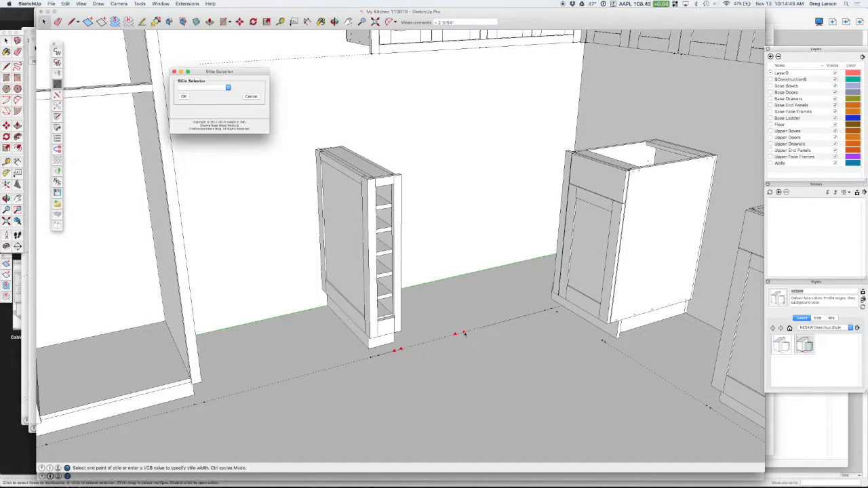
left_click(226, 87)
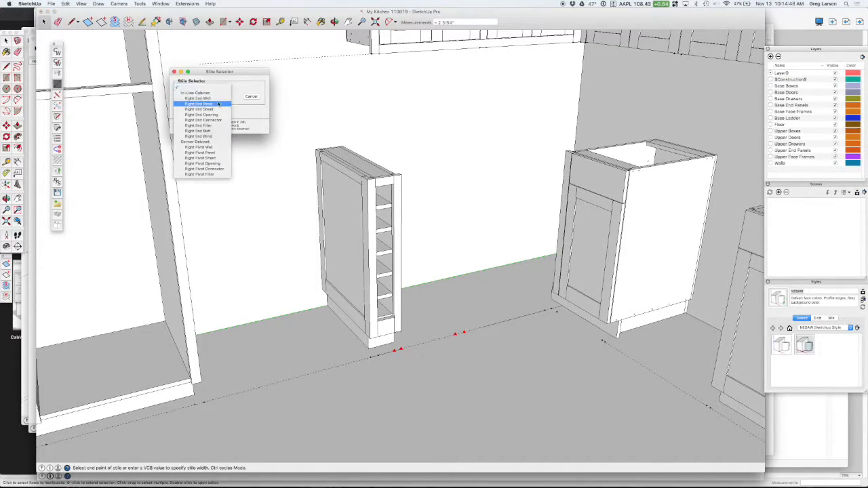
left_click(187, 98)
left_click(184, 97)
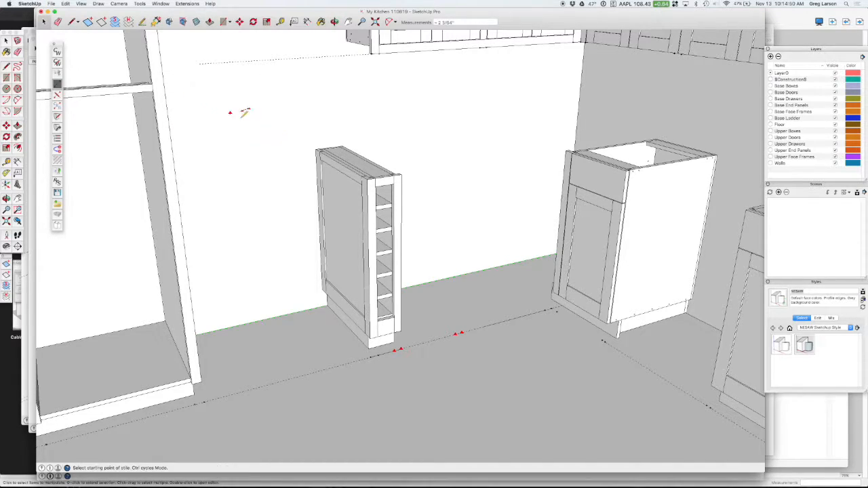
Finish the stile layout and draw box number 1 as a Standard Base w/Drawer(s) with one door and one drawer
left_click(475, 298)
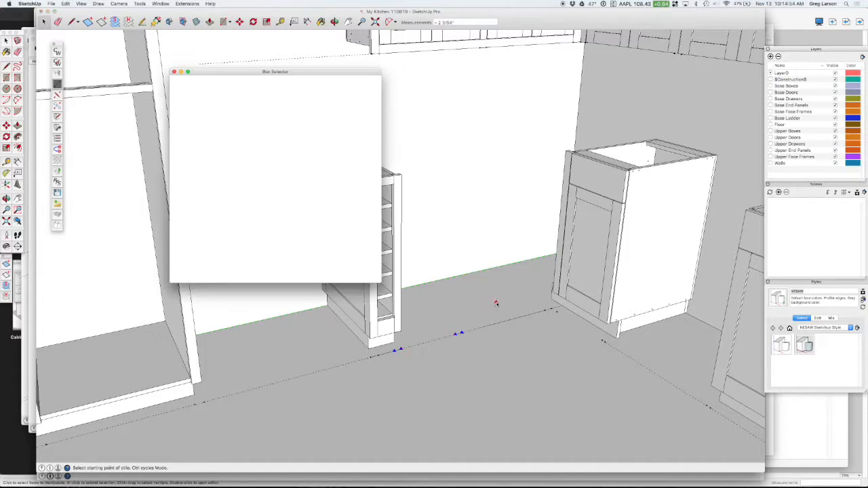
left_click(233, 92)
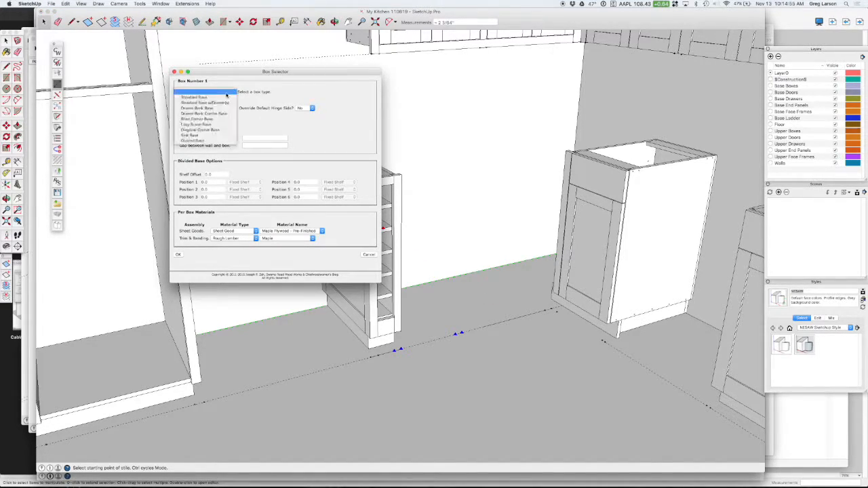
left_click(228, 115)
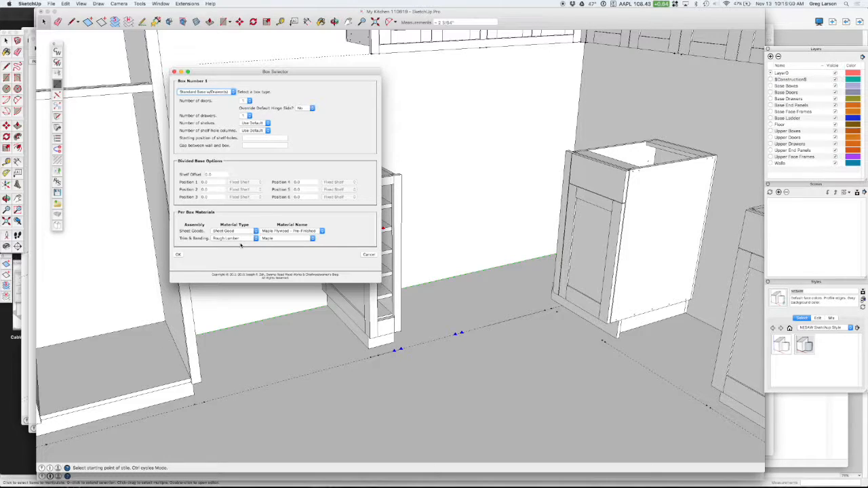
left_click(177, 255)
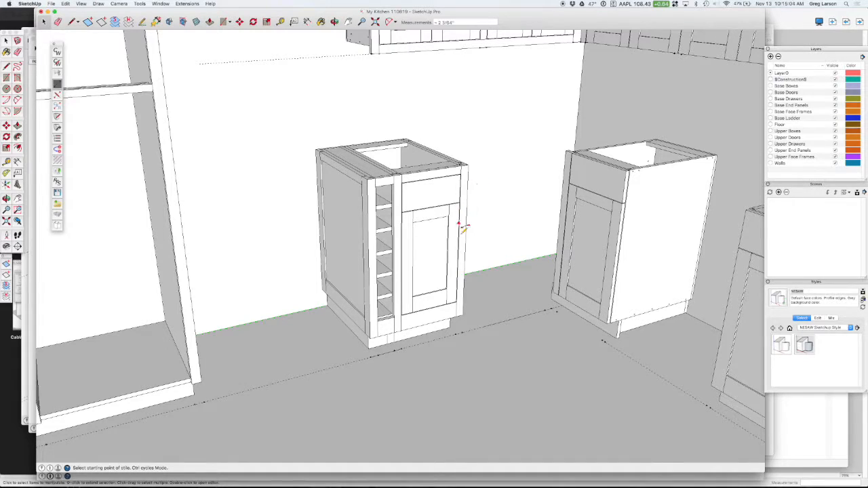
scroll(451, 266, "up", 3)
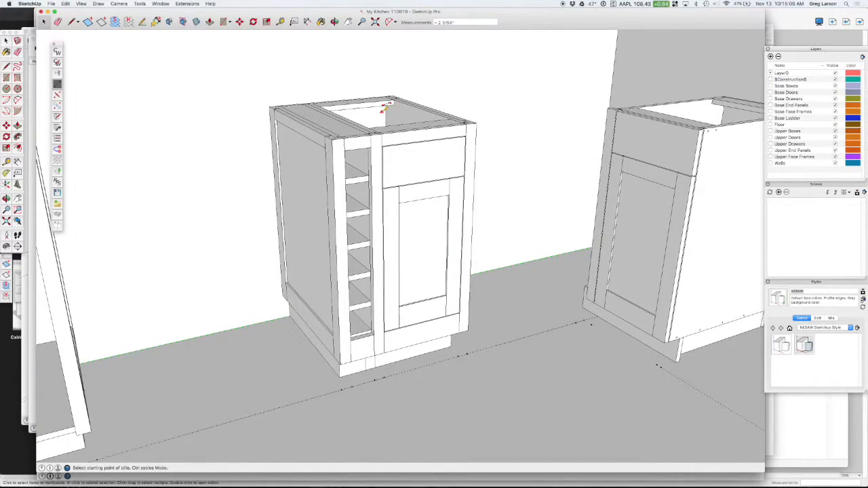
Unlock the short rail above the shelves, the top rail above the drawer and the middle stile between them
scroll(383, 107, "up", 2)
key("space")
left_click(376, 188)
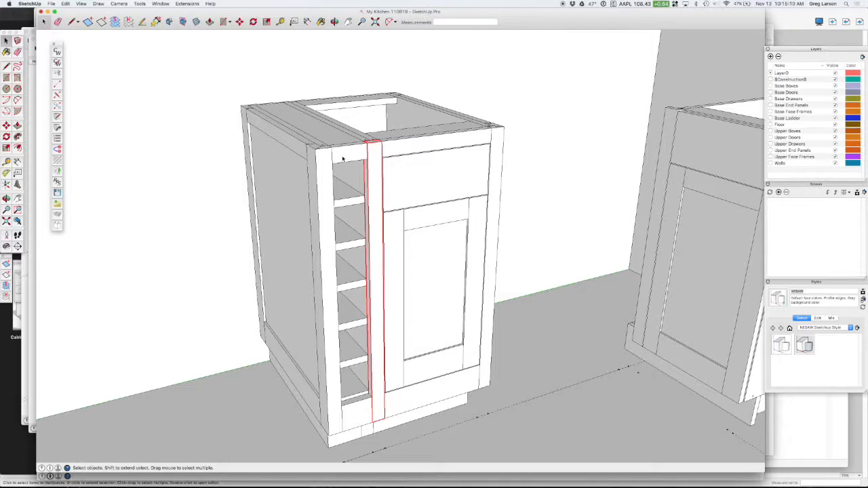
right_click(367, 171)
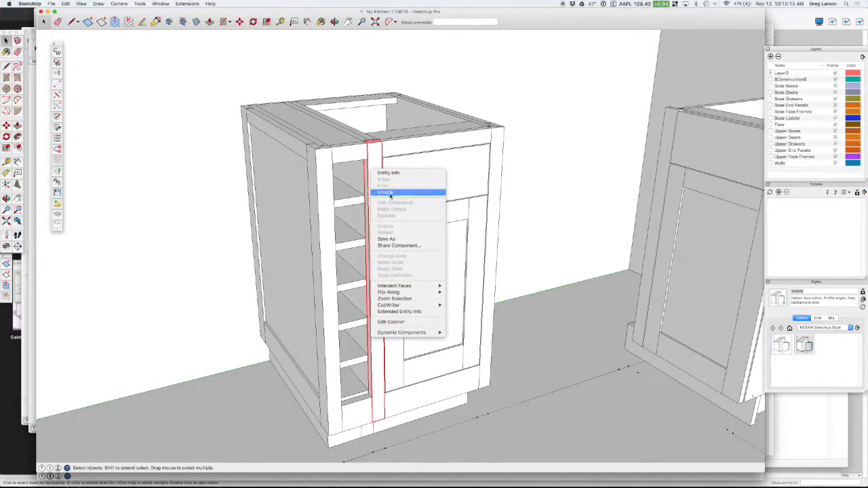
left_click(352, 158)
left_click(353, 158)
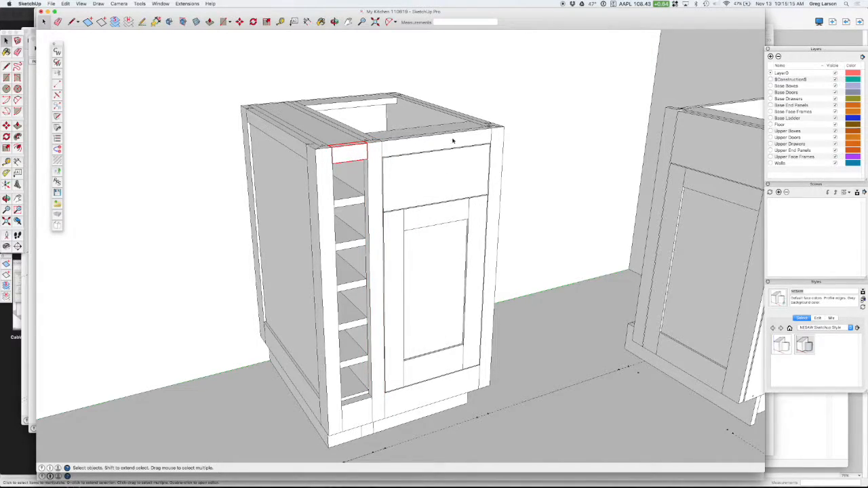
left_click(403, 151, "shift")
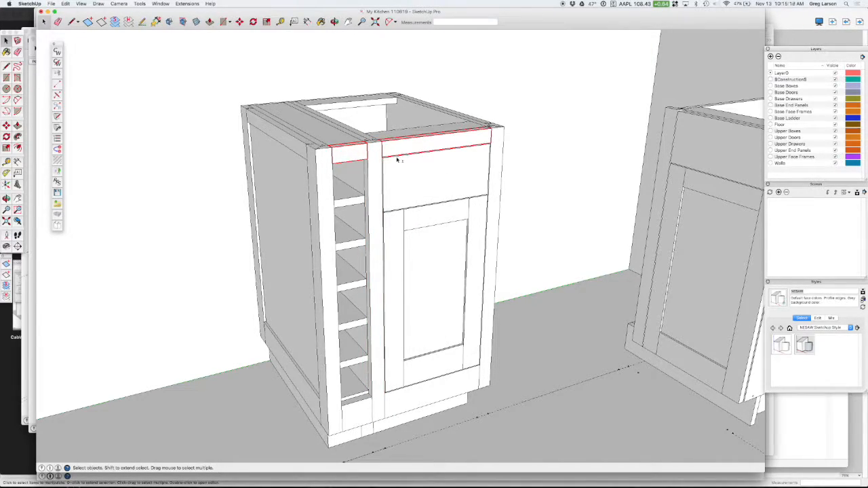
left_click(375, 170, "shift")
right_click(372, 169)
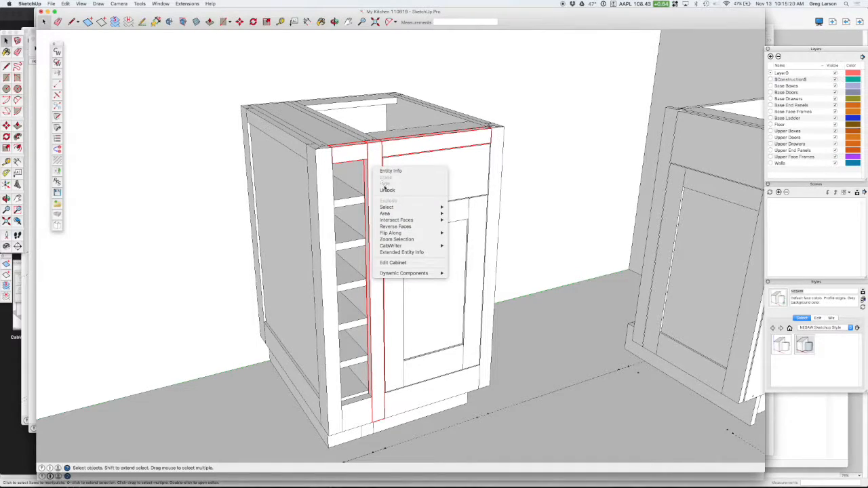
left_click(388, 192)
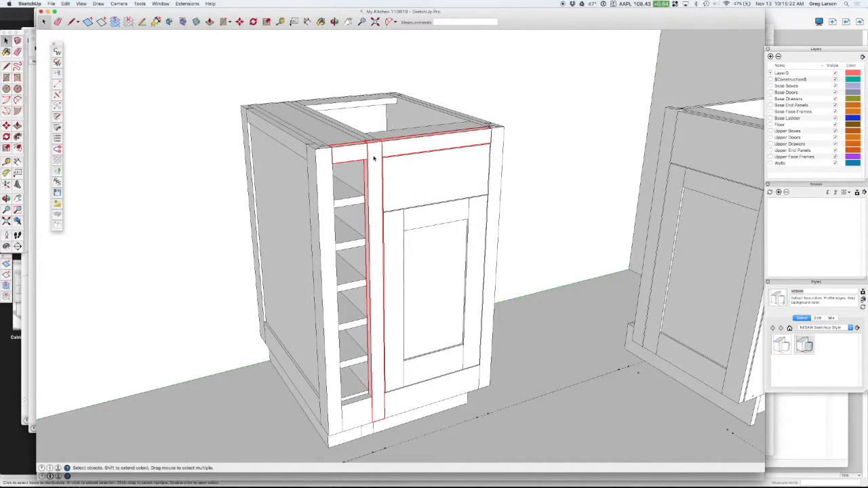
right_click(373, 158)
left_click(388, 178)
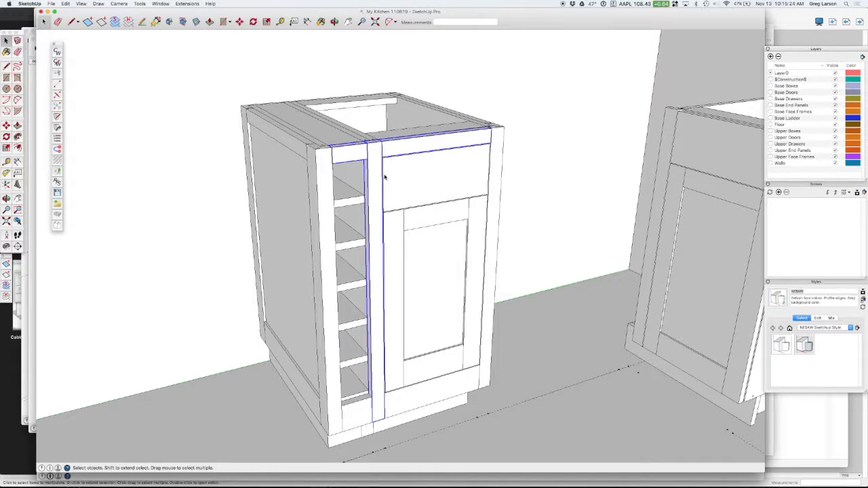
Unlock the still-locked middle stile and delete the short top rail above the shelf opening
double_click(371, 174)
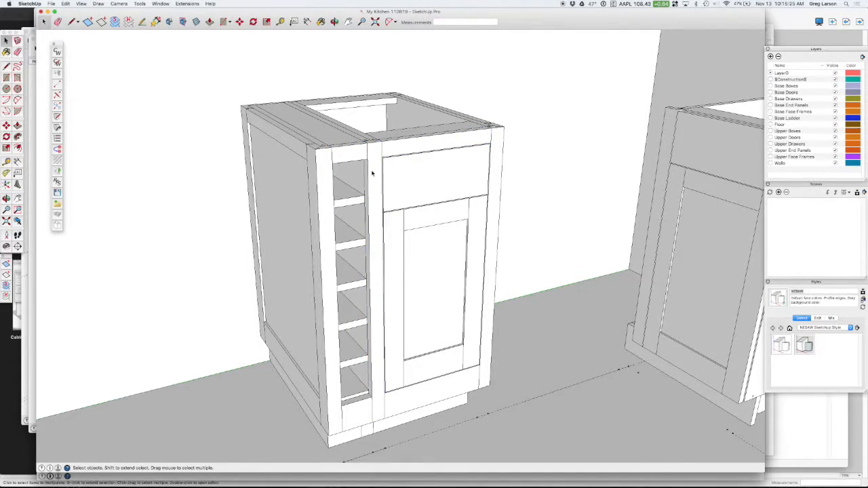
left_click(373, 176)
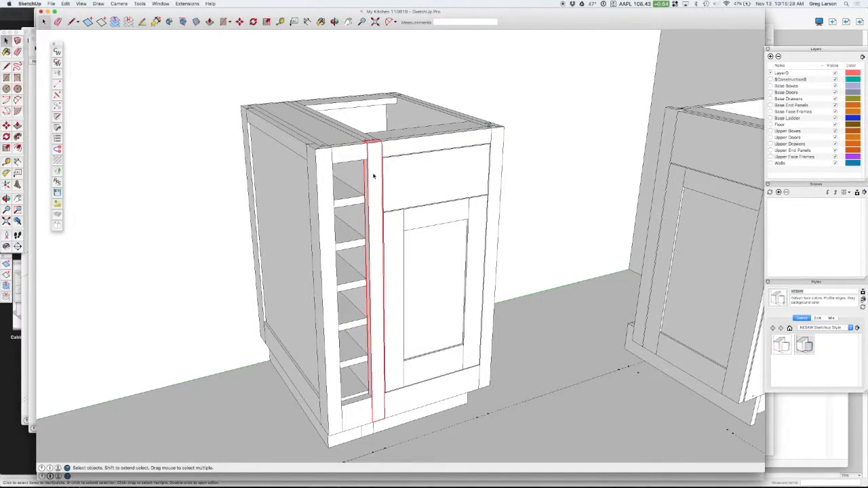
right_click(373, 174)
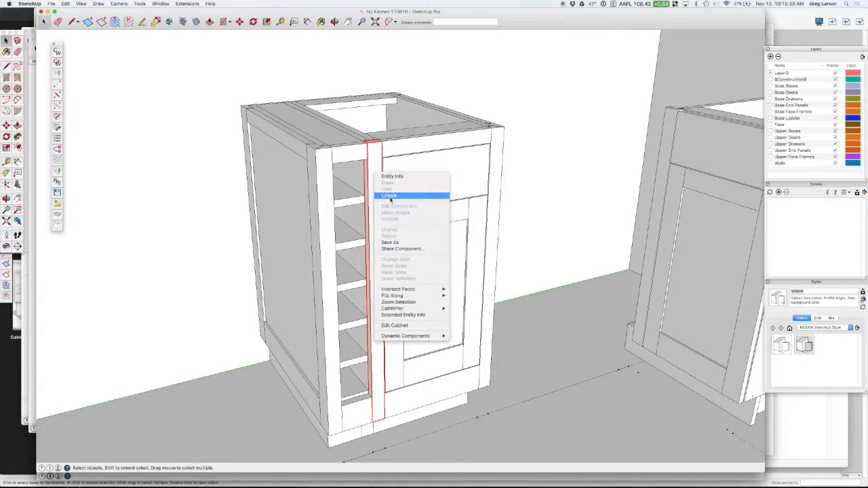
left_click(390, 196)
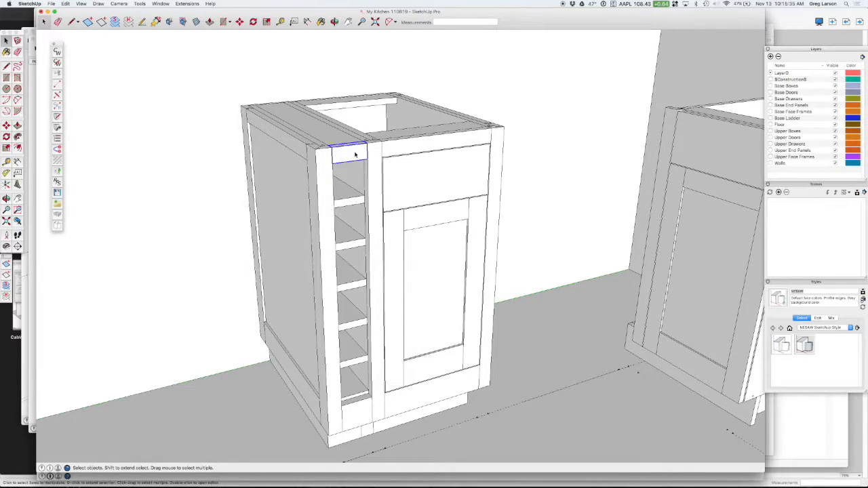
key("Delete")
Edit the middle stile and Push/Pull its top face down to the lower edge of the drawer base's top rail
middle_click_drag(370, 153, 382, 201)
left_click(382, 201)
double_click(382, 201)
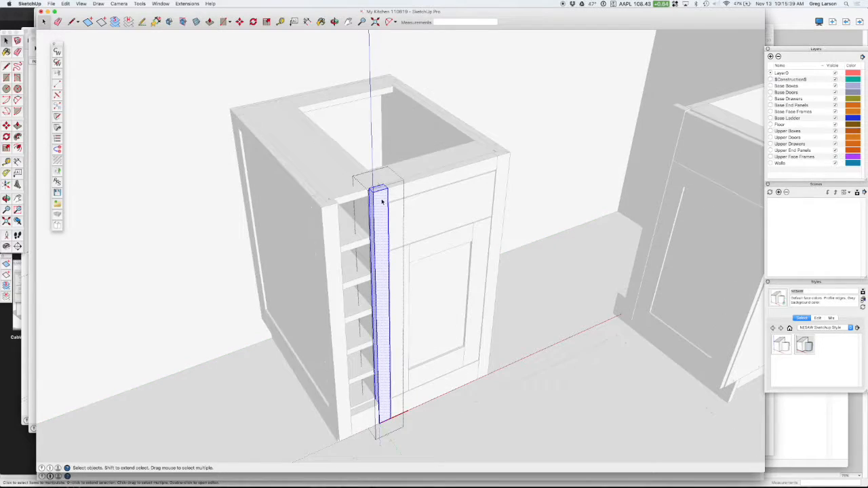
right_click(382, 202)
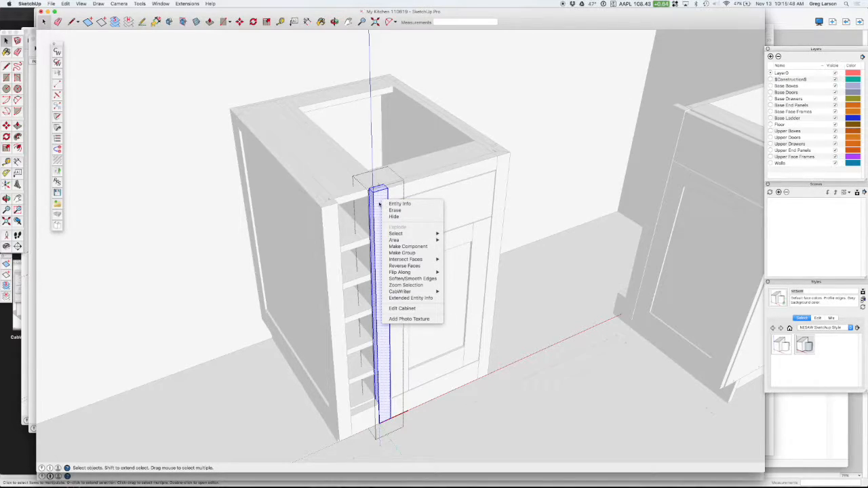
left_click(379, 201)
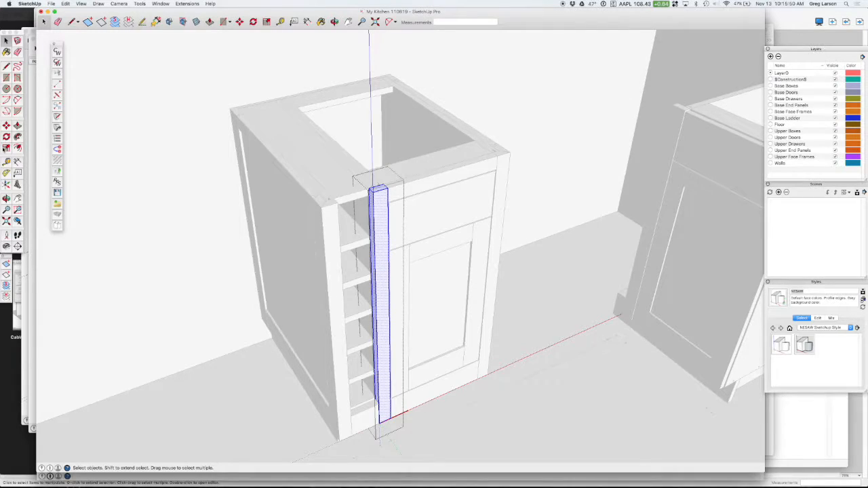
left_click(17, 126)
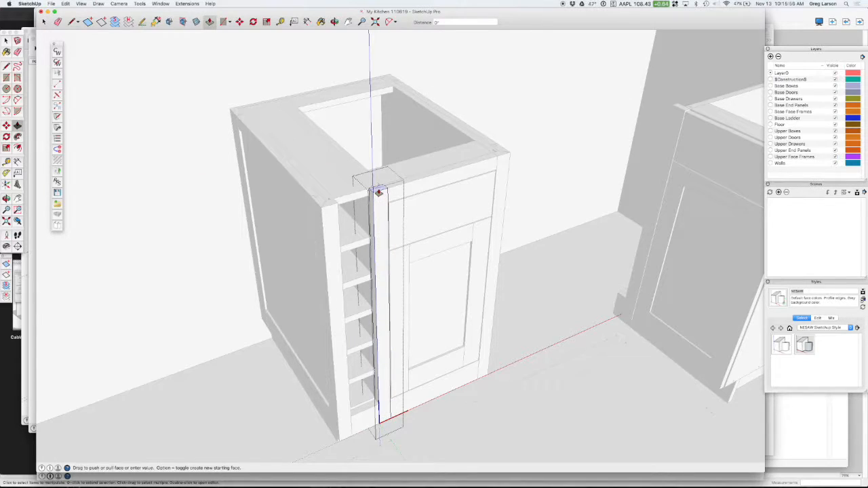
left_click(391, 203)
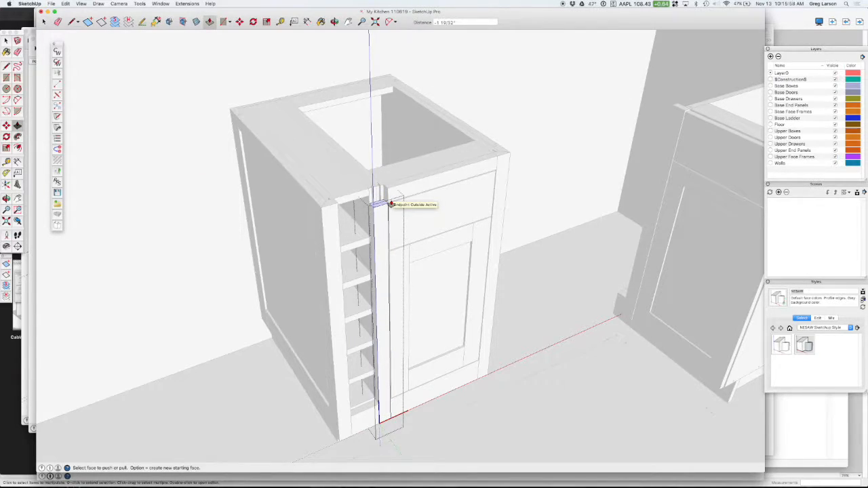
key("space")
Edit the drawer base's top rail and Push/Pull its end face across the shelf opening to the far end stile
left_click(395, 196)
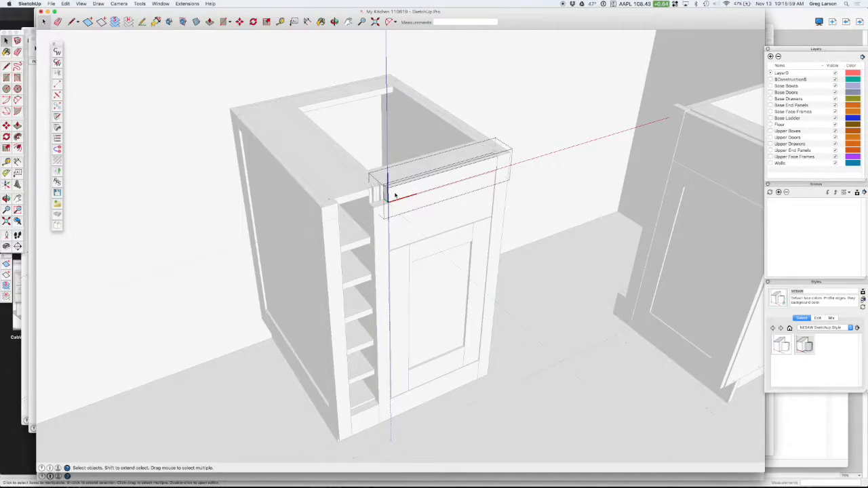
left_click(523, 169)
left_click(437, 185)
right_click(423, 183)
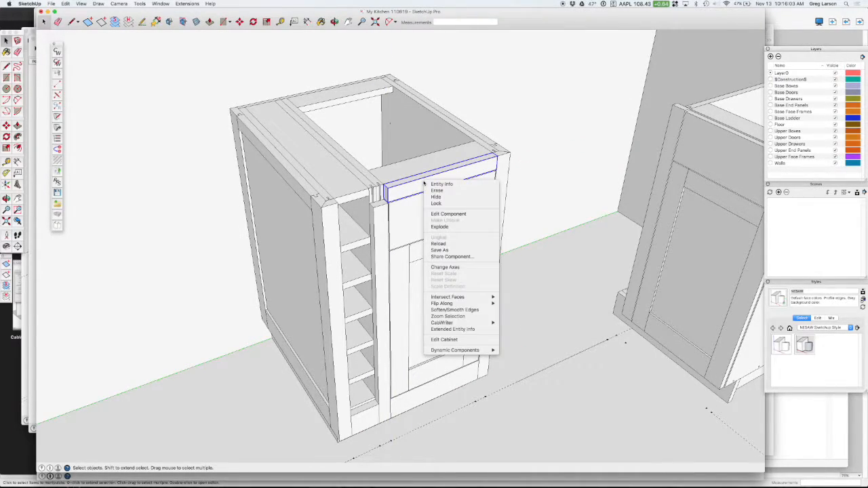
left_click(448, 215)
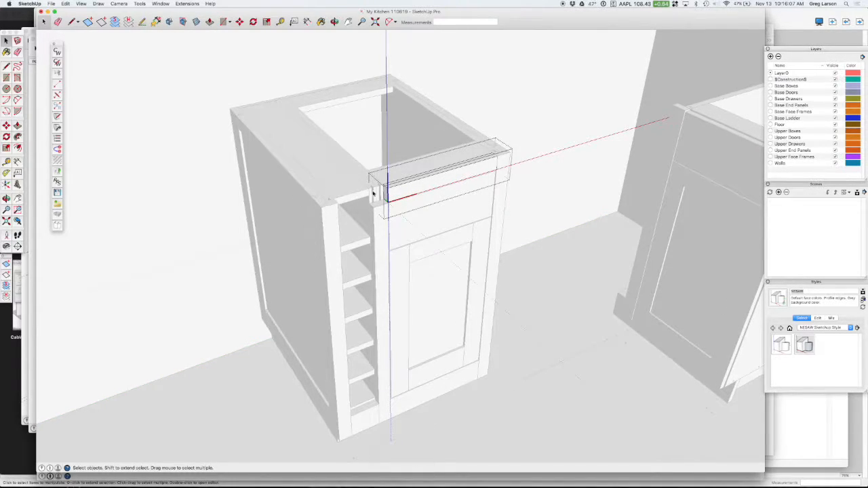
key("p")
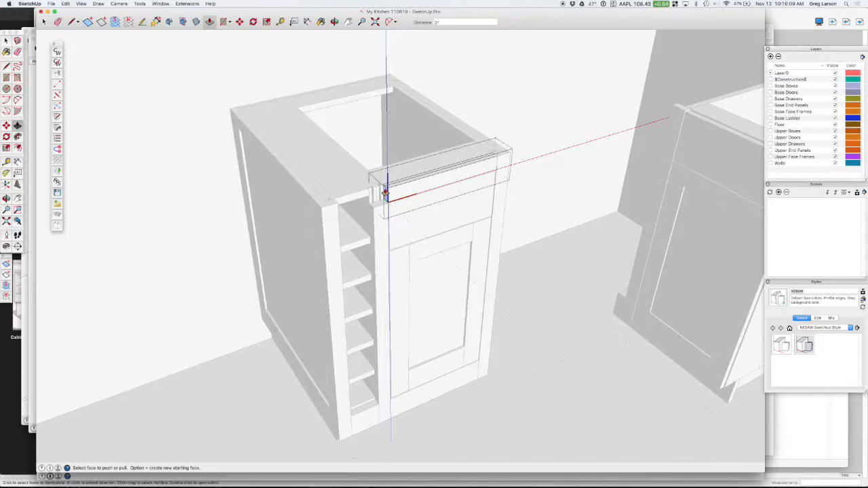
left_click(384, 193)
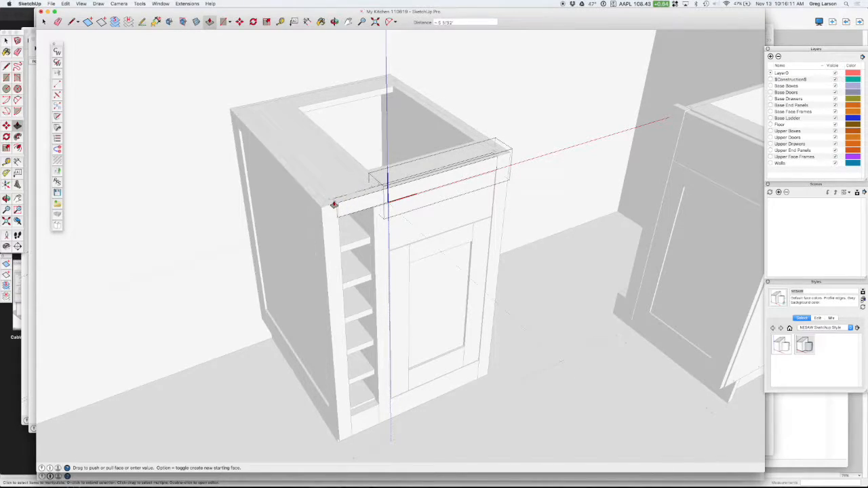
left_click(337, 225)
key("space")
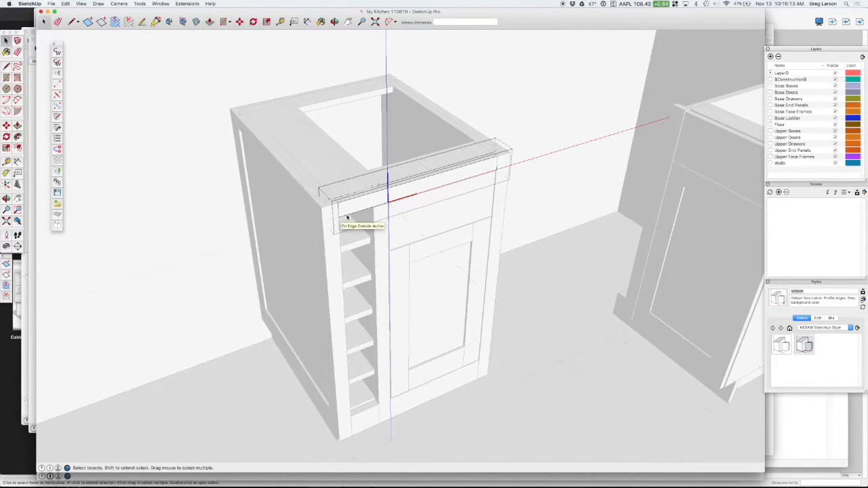
left_click(475, 107)
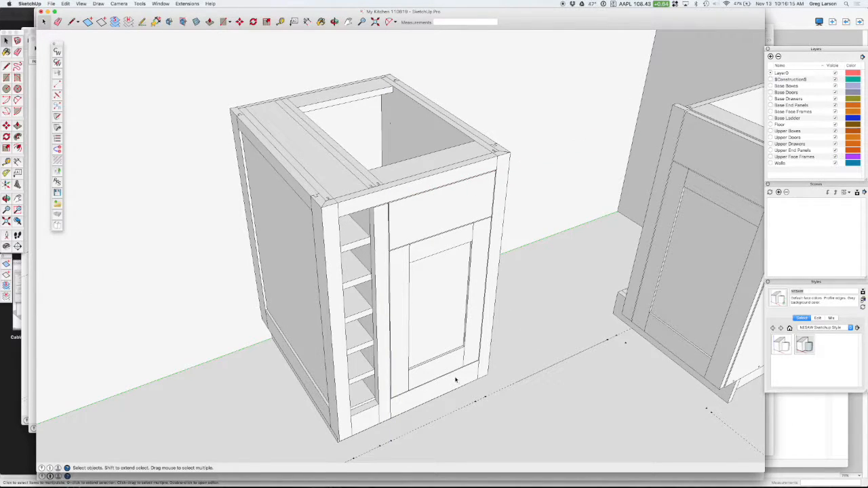
Edit the middle stile again and Push/Pull its top face to meet the underside of the extended top rail
scroll(384, 218, "up", 5)
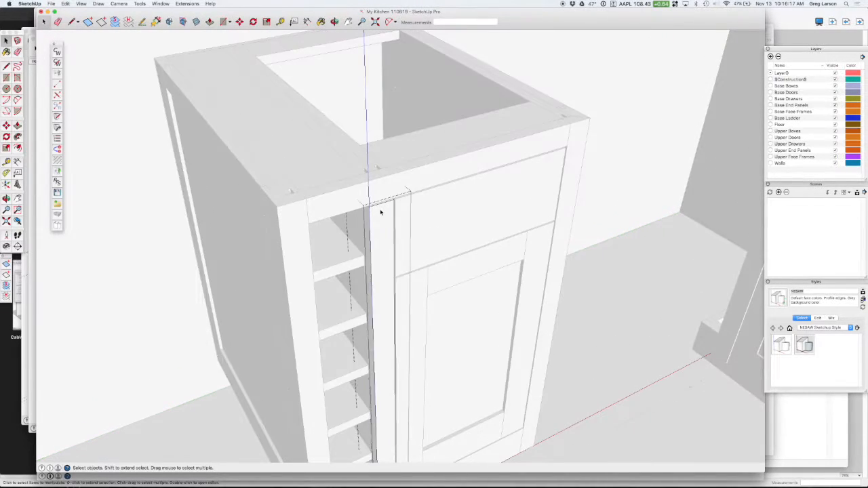
left_click(381, 212)
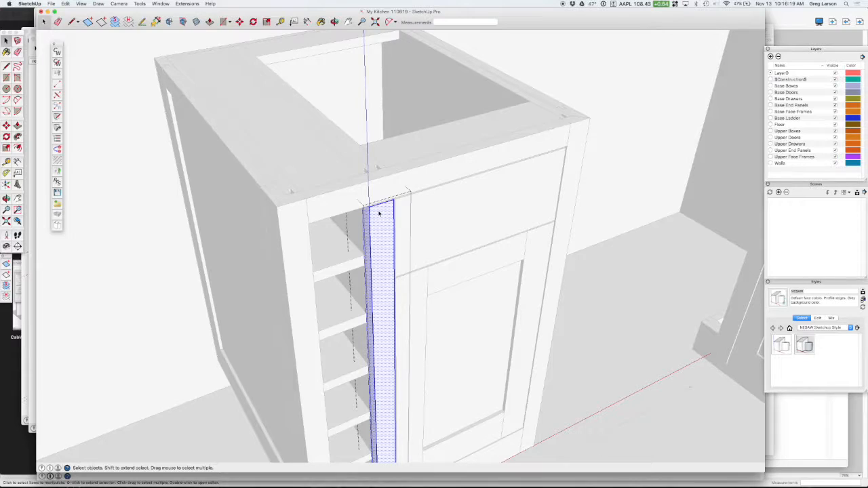
key("p")
left_click(381, 206)
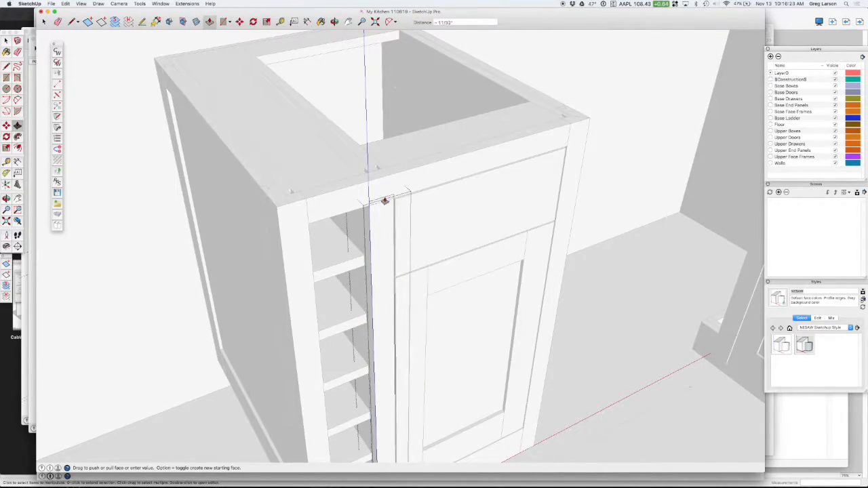
left_click(355, 212)
key("space")
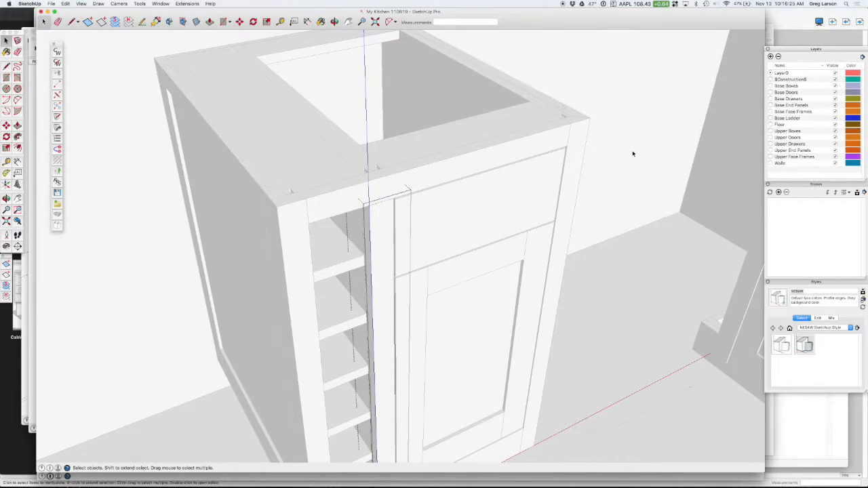
left_click(633, 154)
Examine the joined base cabinet from several sides, including its separate toe kick pieces and its place in the kitchen
scroll(560, 199, "down", 4)
middle_click_drag(560, 418, 543, 307)
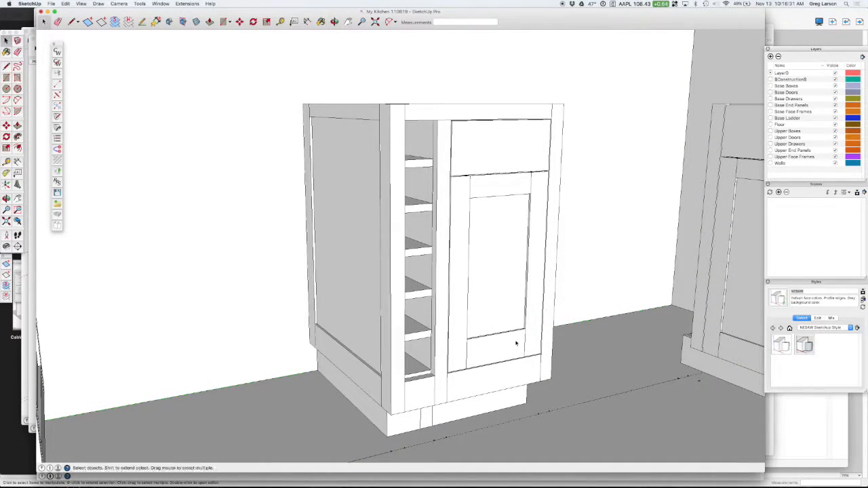
middle_click_drag(401, 444, 225, 377)
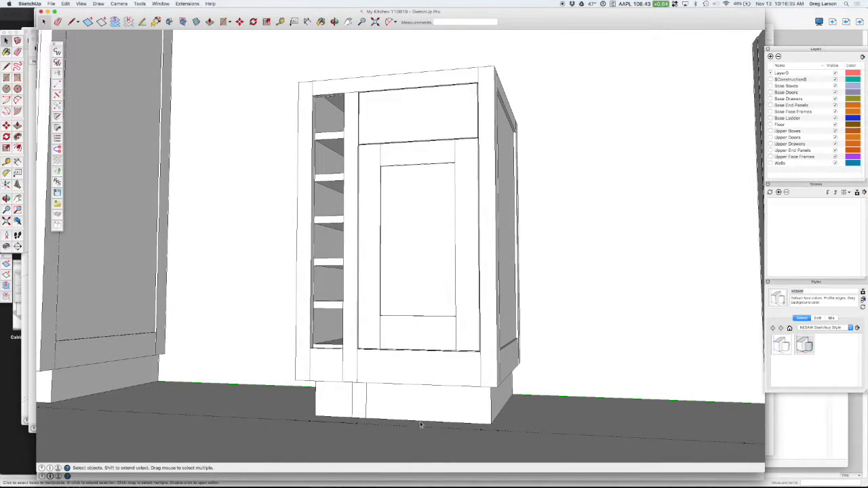
left_click(338, 400)
left_click(389, 400)
left_click(340, 399)
middle_click_drag(486, 404, 601, 403)
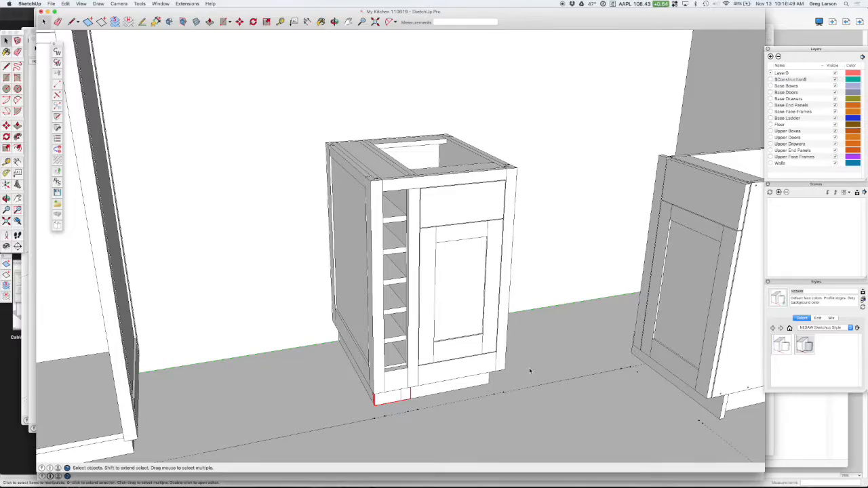
scroll(530, 371, "down", 3)
scroll(530, 370, "down", 4)
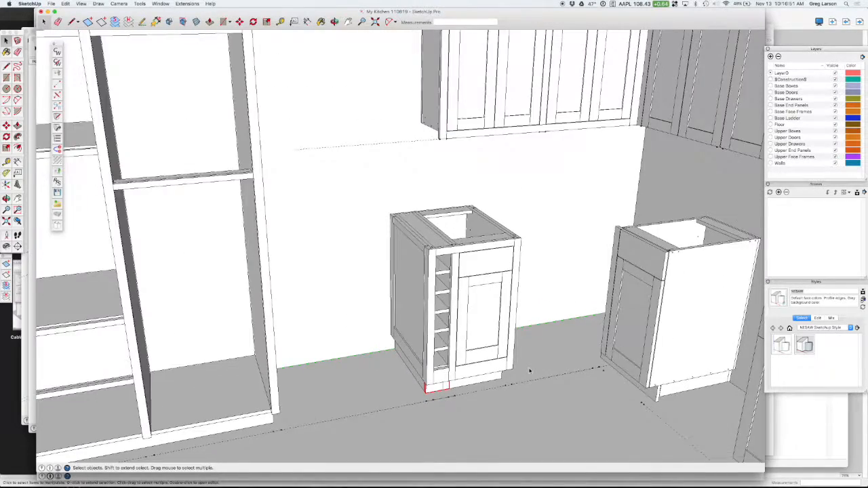
scroll(529, 371, "down", 4)
middle_click_drag(530, 372, 562, 378)
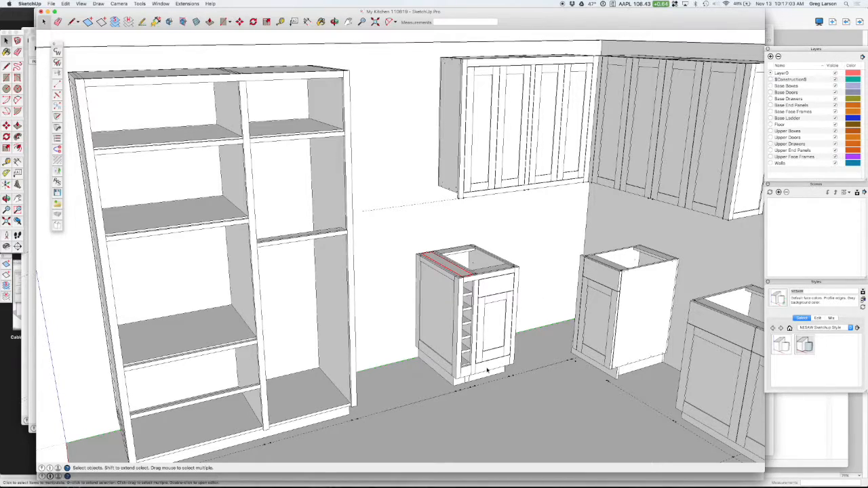
Re-draw the drawer base cabinet with CabWriter's Re-Draw Selected Cabinets, using the cabinet's stored defaults
scroll(490, 391, "up", 2)
scroll(490, 391, "up", 2)
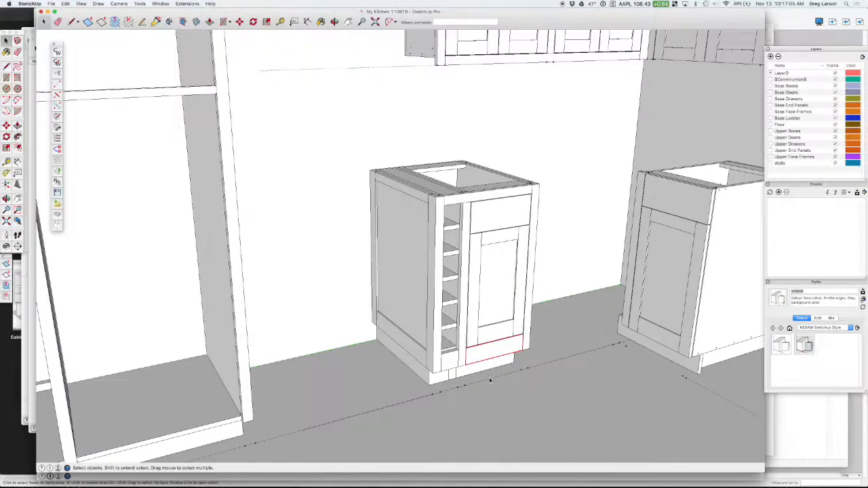
right_click(489, 353)
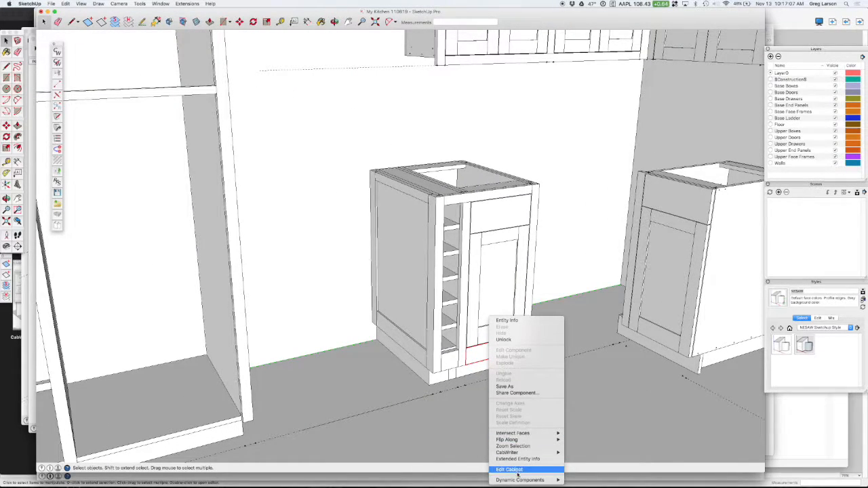
mouse_move(519, 452)
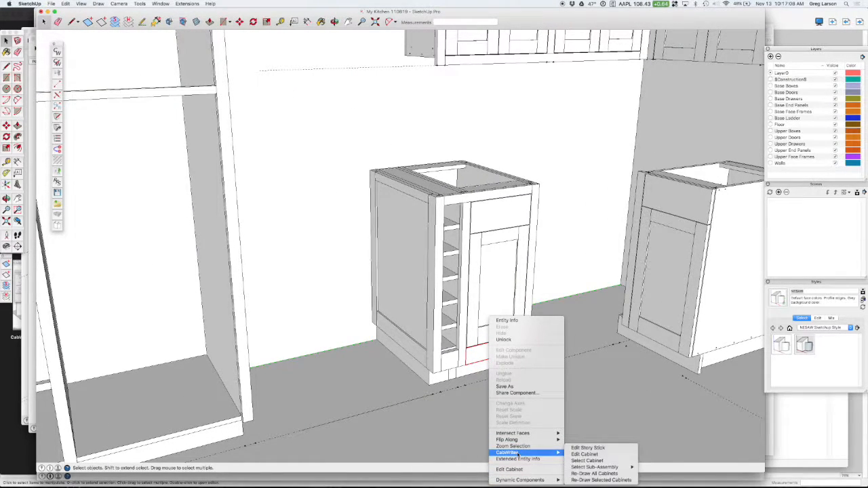
left_click(582, 479)
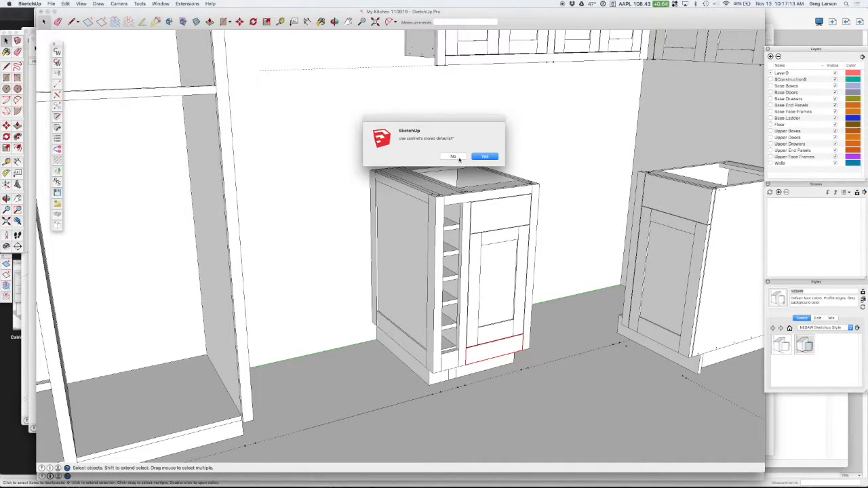
left_click(484, 158)
left_click(485, 157)
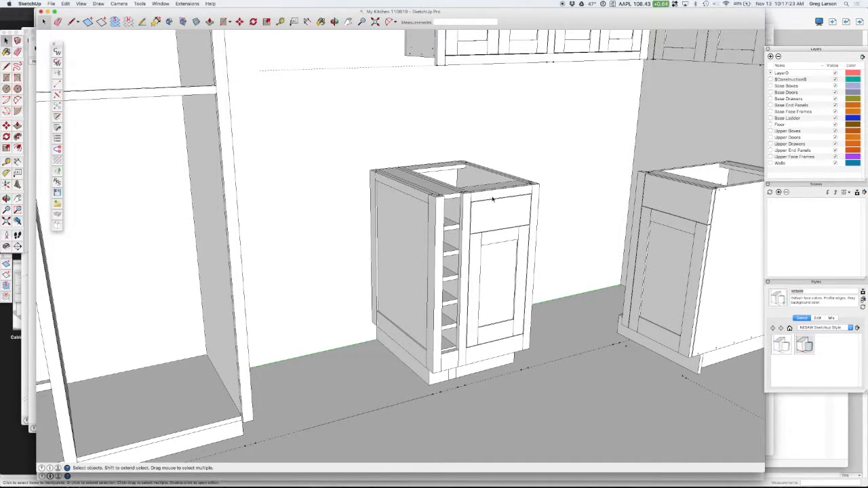
Unlock the middle stile between the shelf opening and the drawer base
left_click(463, 266)
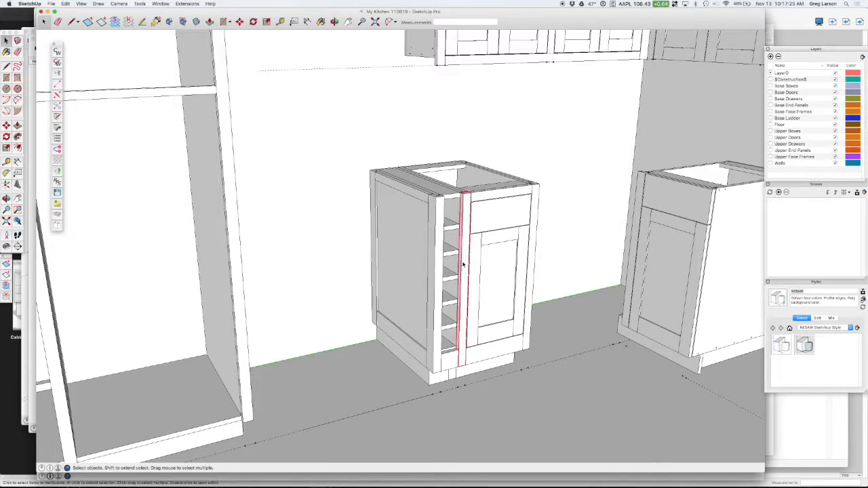
right_click(464, 254)
left_click(479, 276)
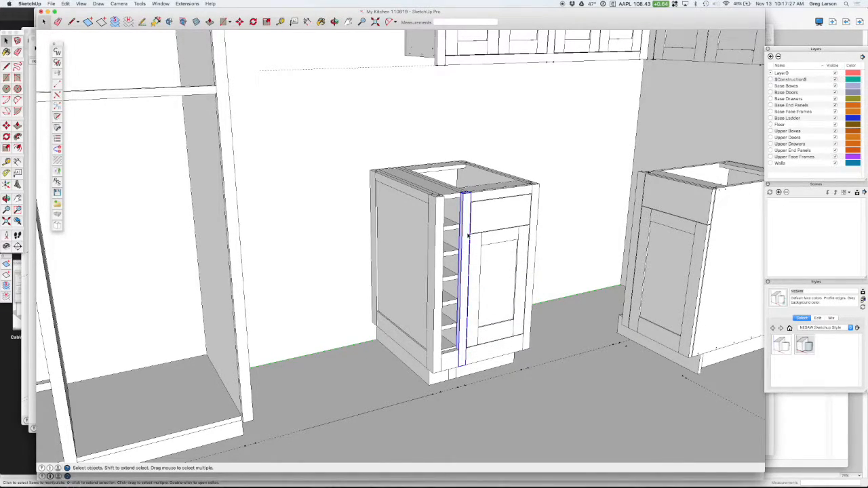
Delete the middle stile, undo the deletion, and check the narrow shelf base's top where it meets the stile
key("Delete")
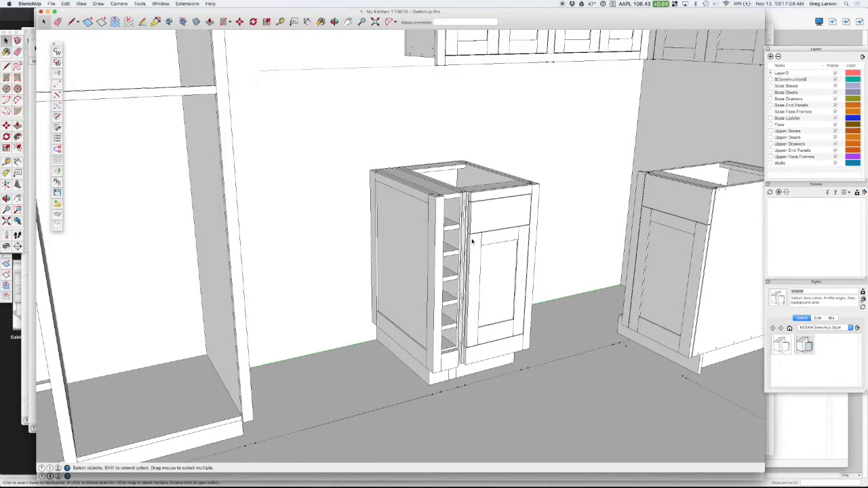
key("super+z")
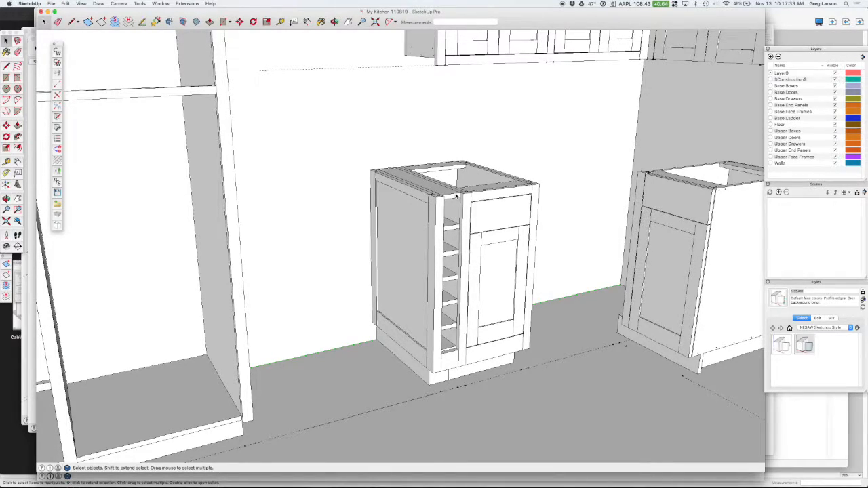
left_click(468, 202)
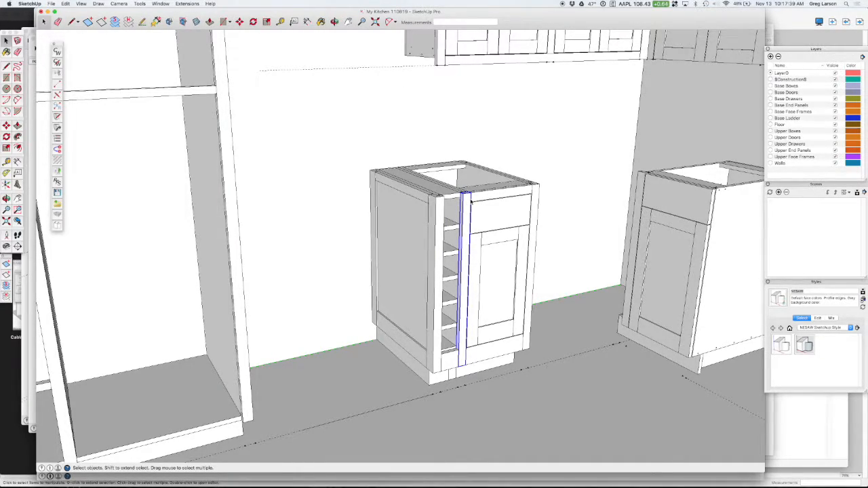
scroll(471, 199, "up", 4)
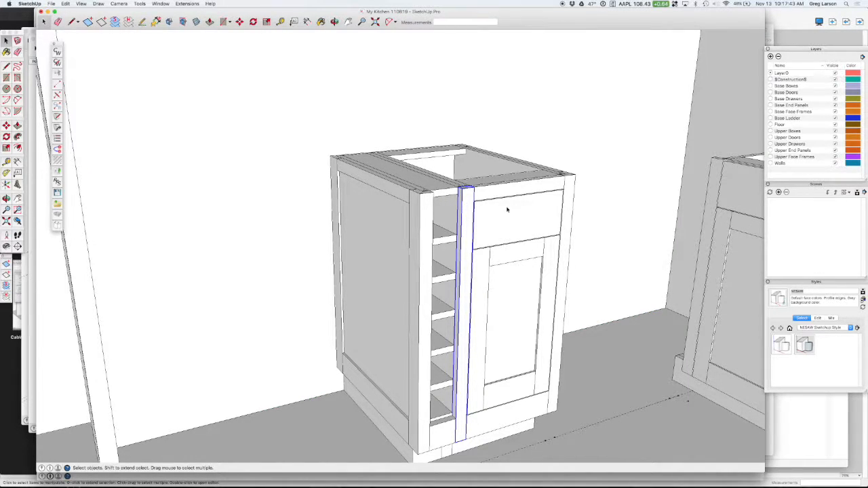
left_click(441, 196)
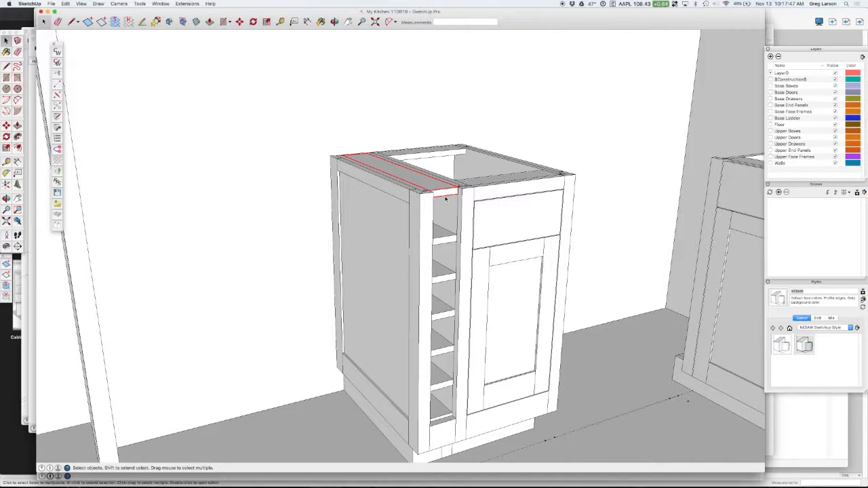
Try to Push/Pull the middle stile's front face inward about 13/16"
double_click(467, 197)
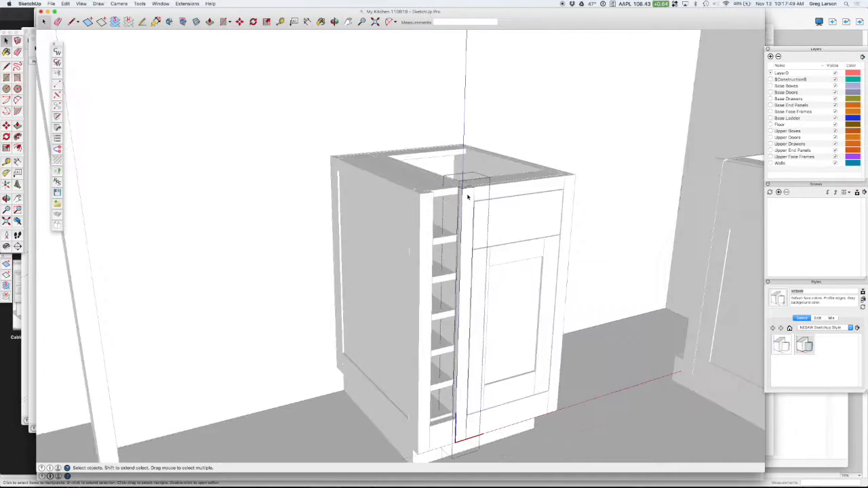
left_click(468, 198)
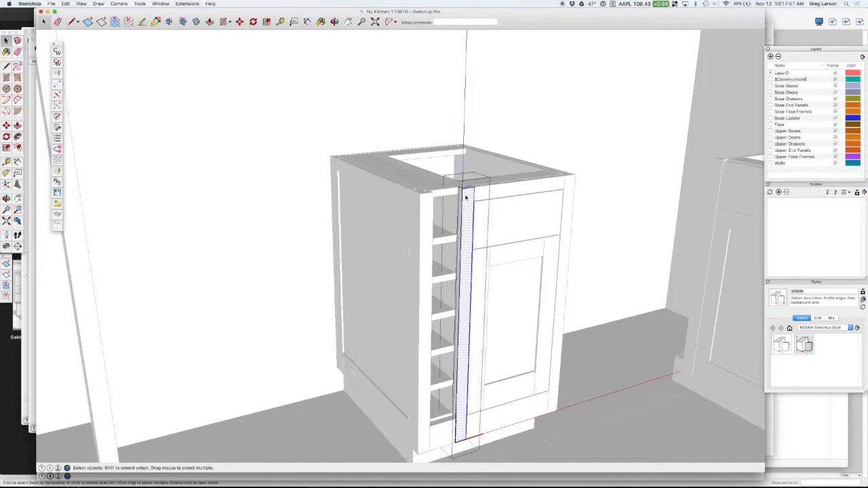
key("p")
left_click_drag(466, 197, 466, 199)
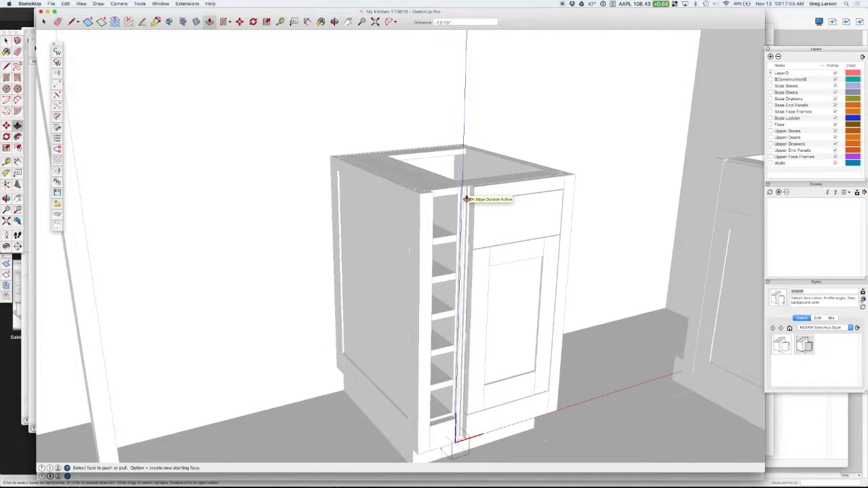
middle_click_drag(468, 196, 477, 252)
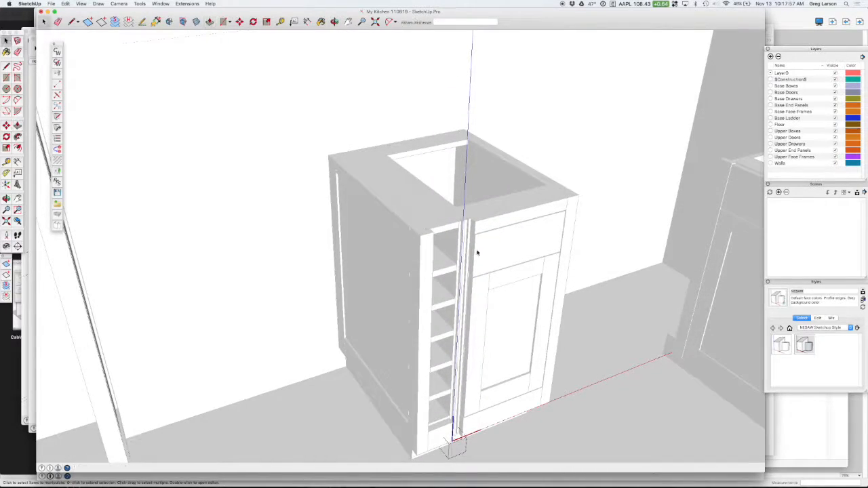
key("super+z")
Edit the middle stile and Push/Pull its top face down to the lower edge of the drawer base's top rail
double_click(466, 232)
left_click(466, 232)
key("p")
left_click(466, 232)
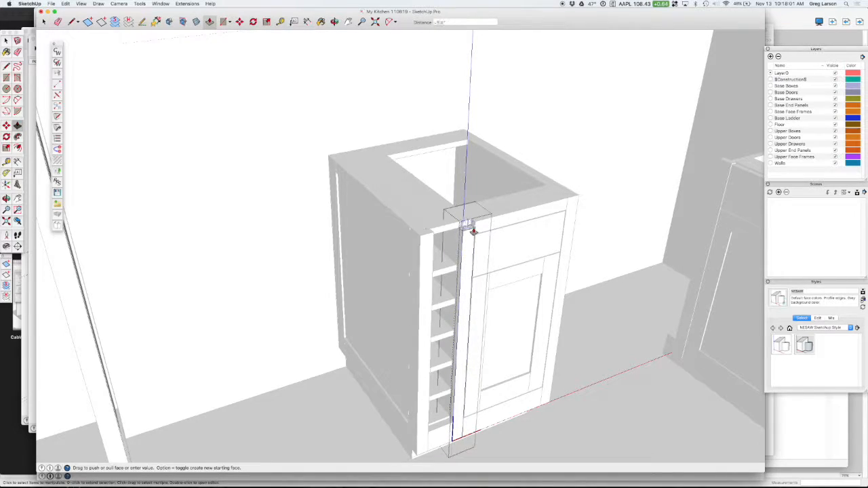
left_click(477, 234)
key("space")
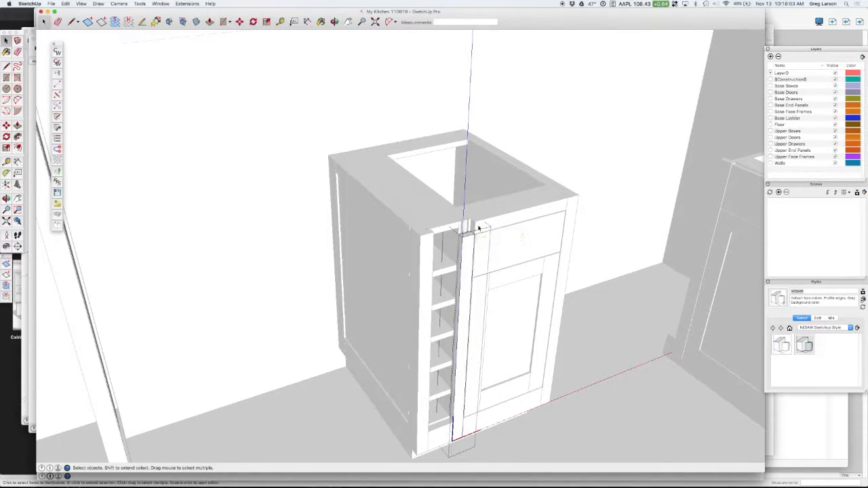
Unlock the drawer base's top rail and Push/Pull its end face across the shelf opening to the far end stile
left_click(503, 219)
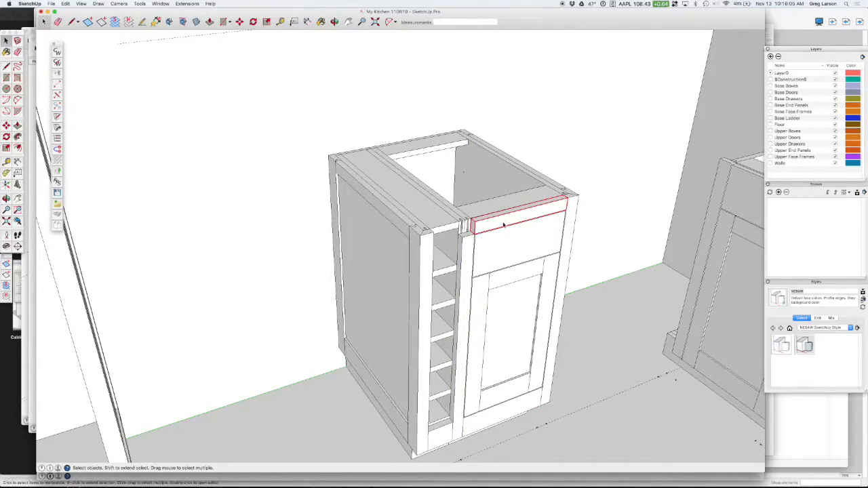
right_click(502, 224)
left_click(518, 243)
double_click(487, 226)
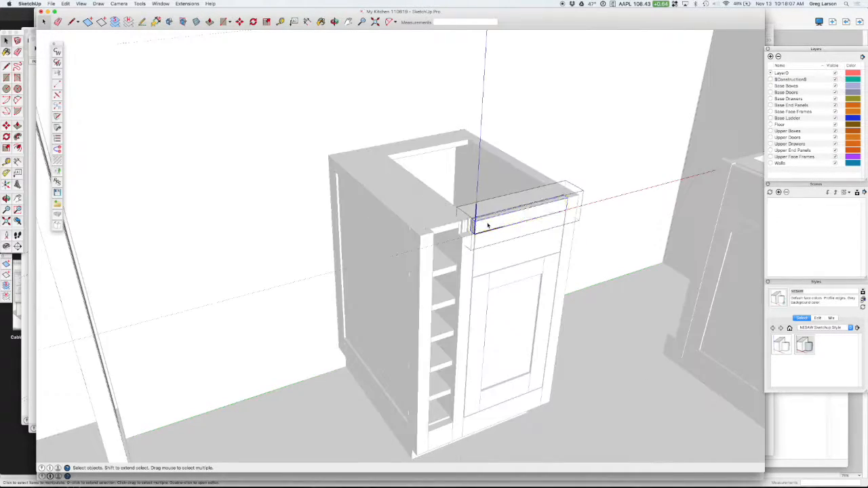
key("p")
left_click_drag(472, 224, 433, 244)
key("space")
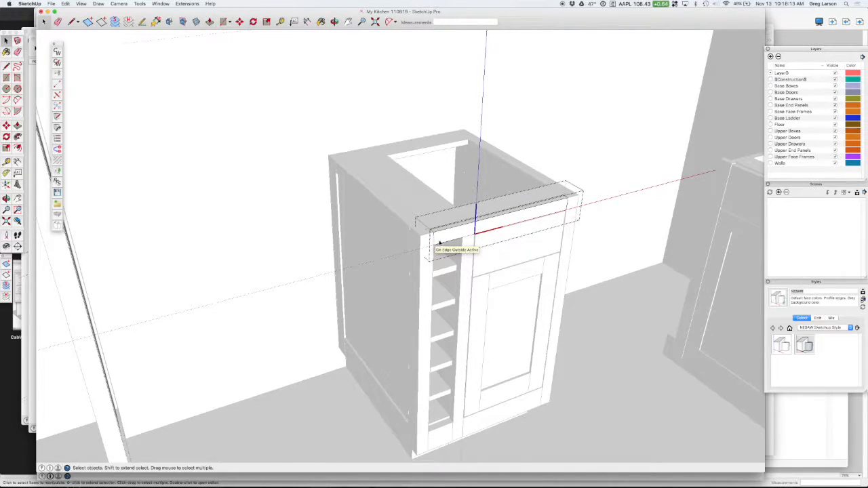
left_click(580, 238)
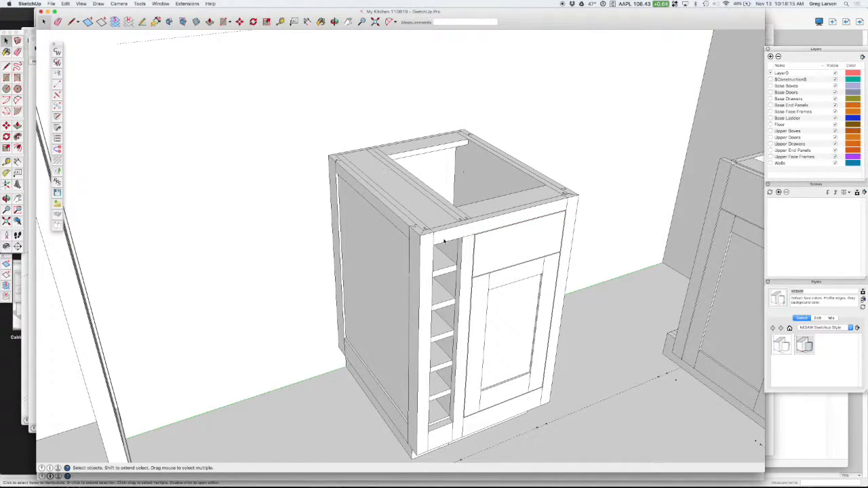
Review the continuous top rail and the rebuilt base cabinet beside the tall shelving unit
left_click(520, 223)
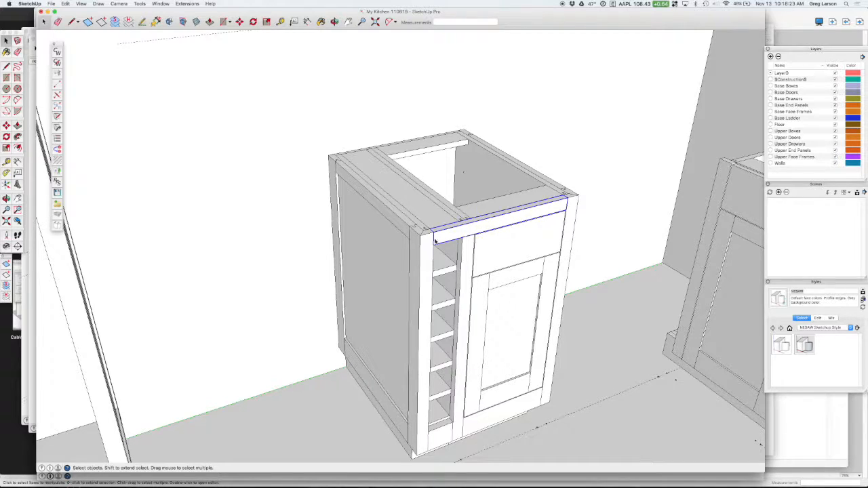
scroll(474, 278, "down", 3)
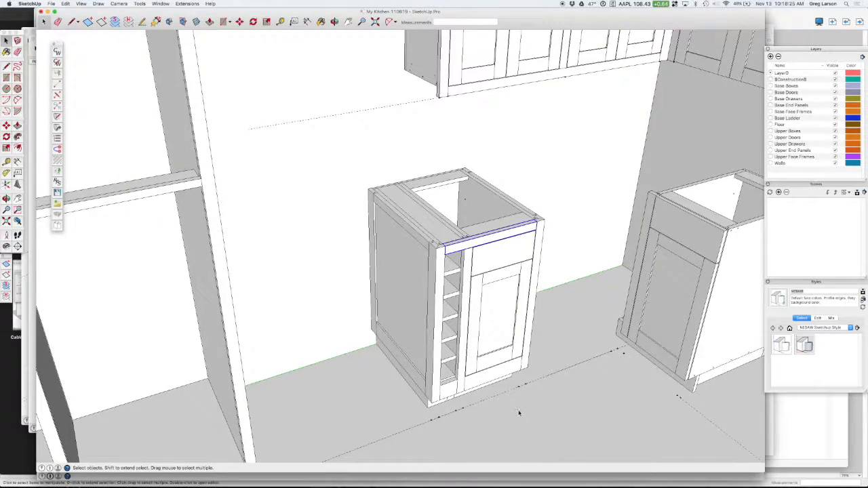
middle_click_drag(519, 412, 505, 347)
left_click(603, 294)
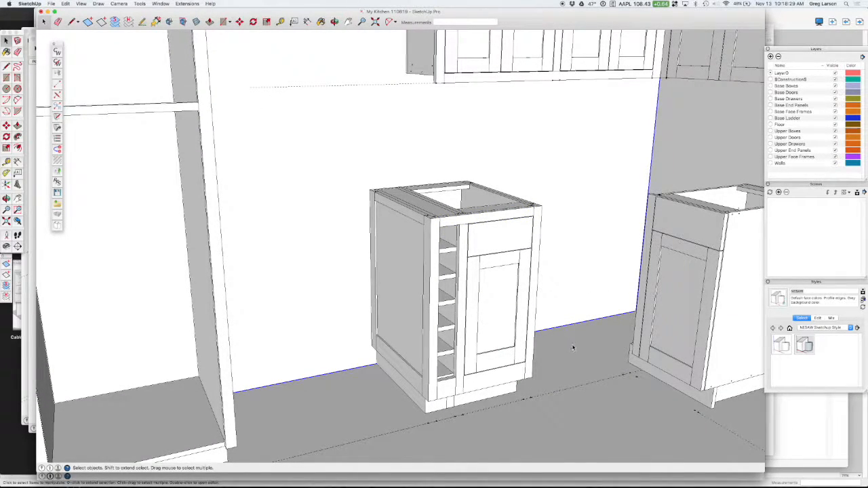
scroll(574, 349, "down", 3)
middle_click_drag(426, 259, 468, 285)
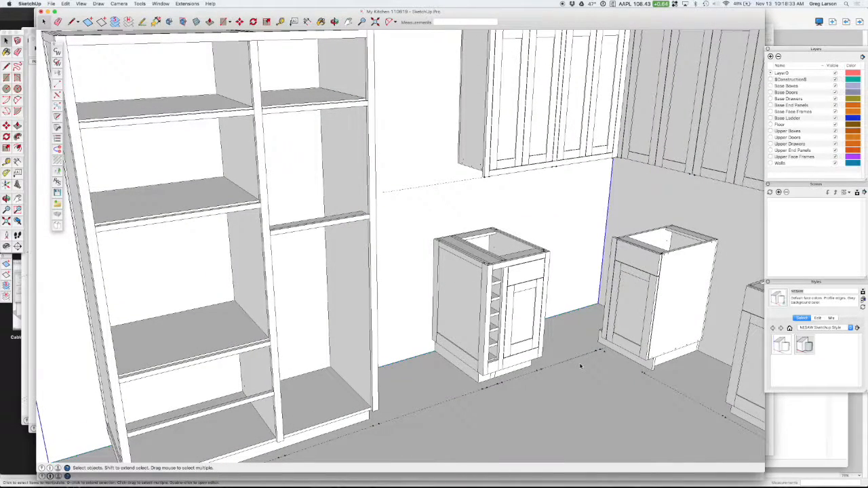